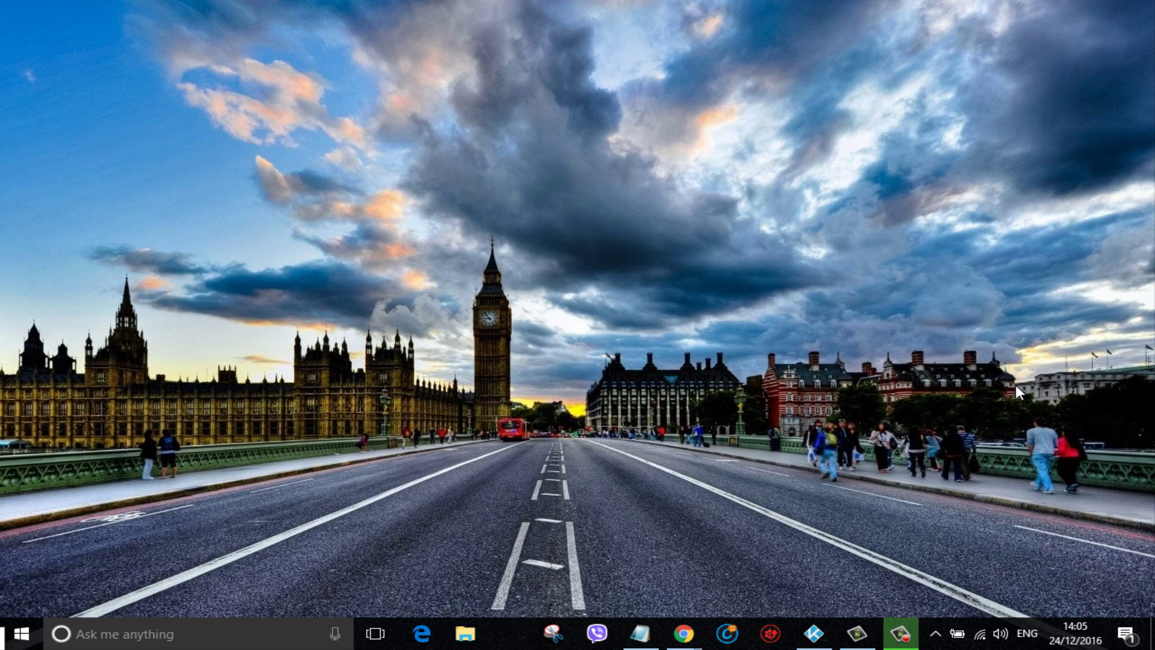
Restore Kodi to full screen, then open and close the file manager.
left_click(815, 633)
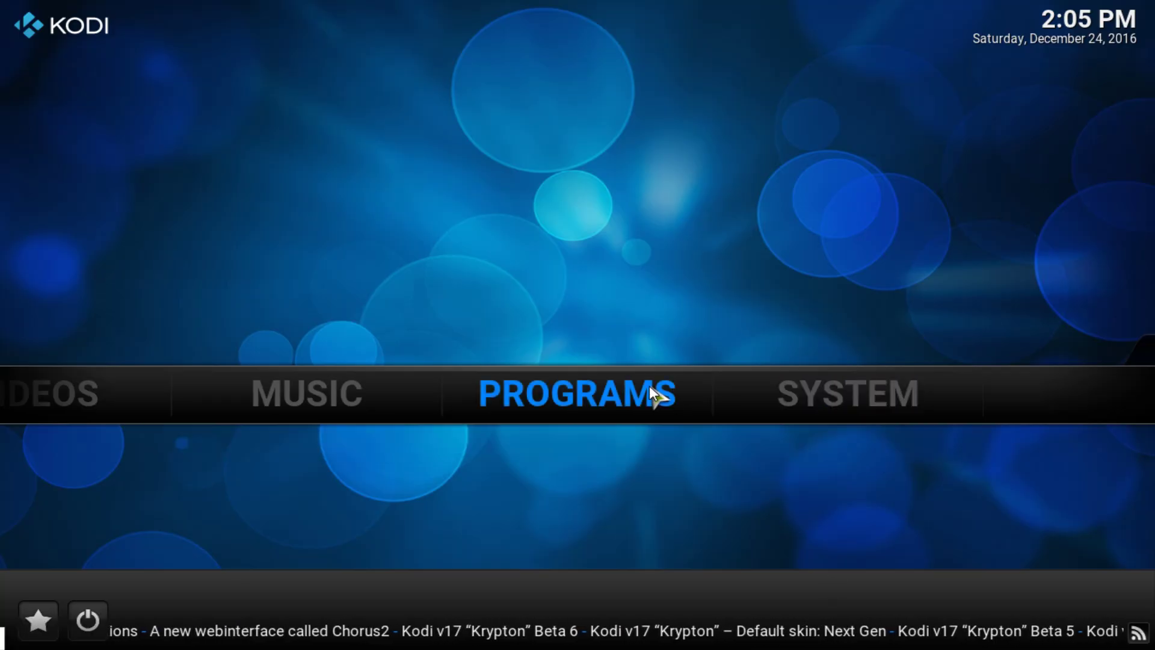
key("Right")
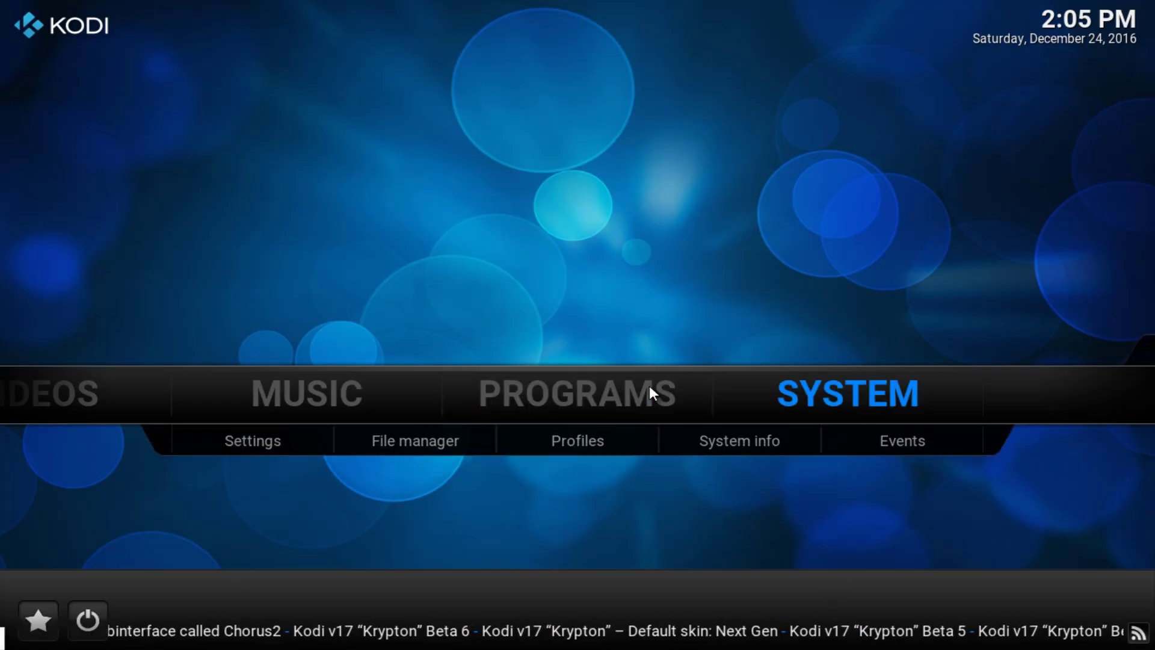
key("Down")
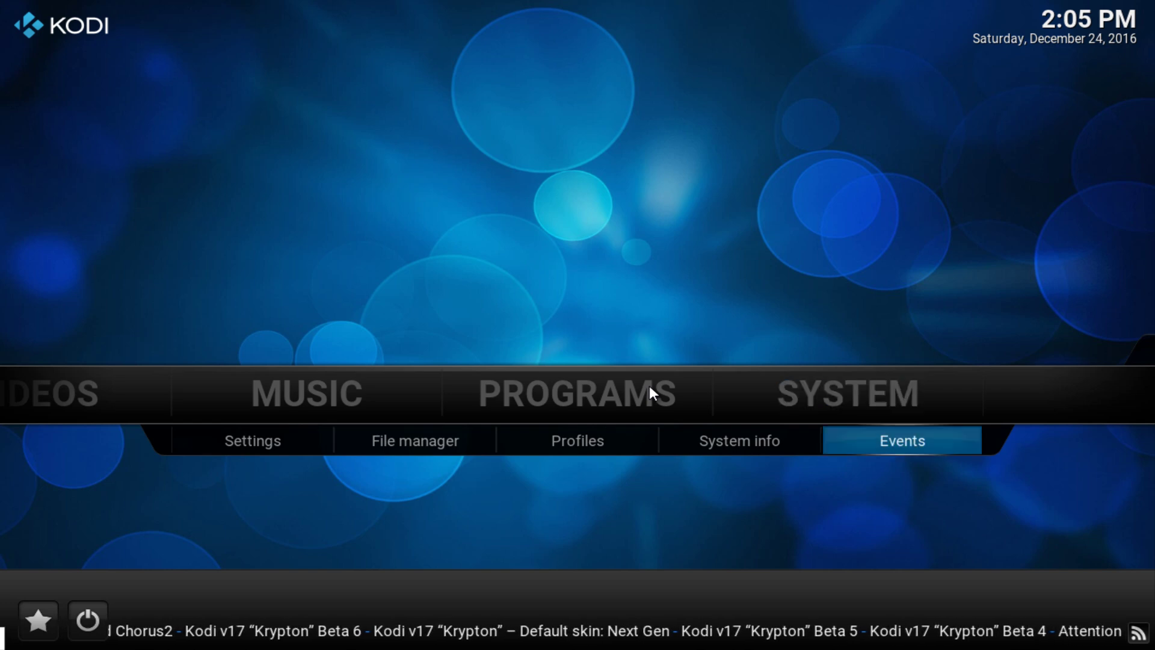
key("Left")
key("Left")
key("Left")
key("Return")
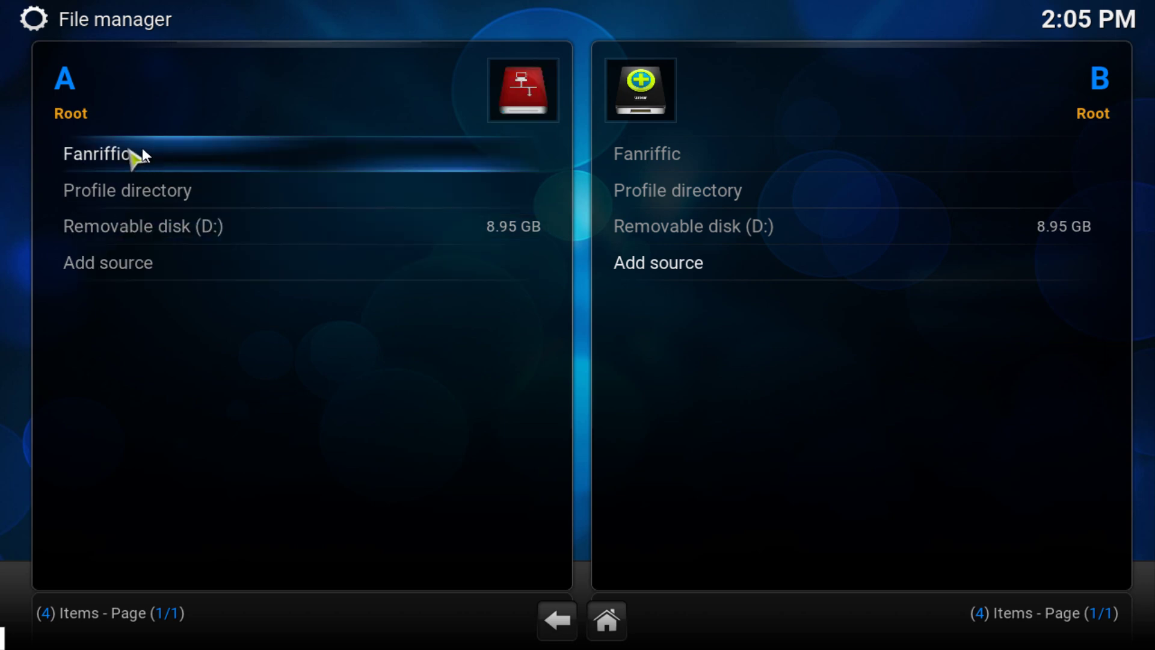
key("Escape")
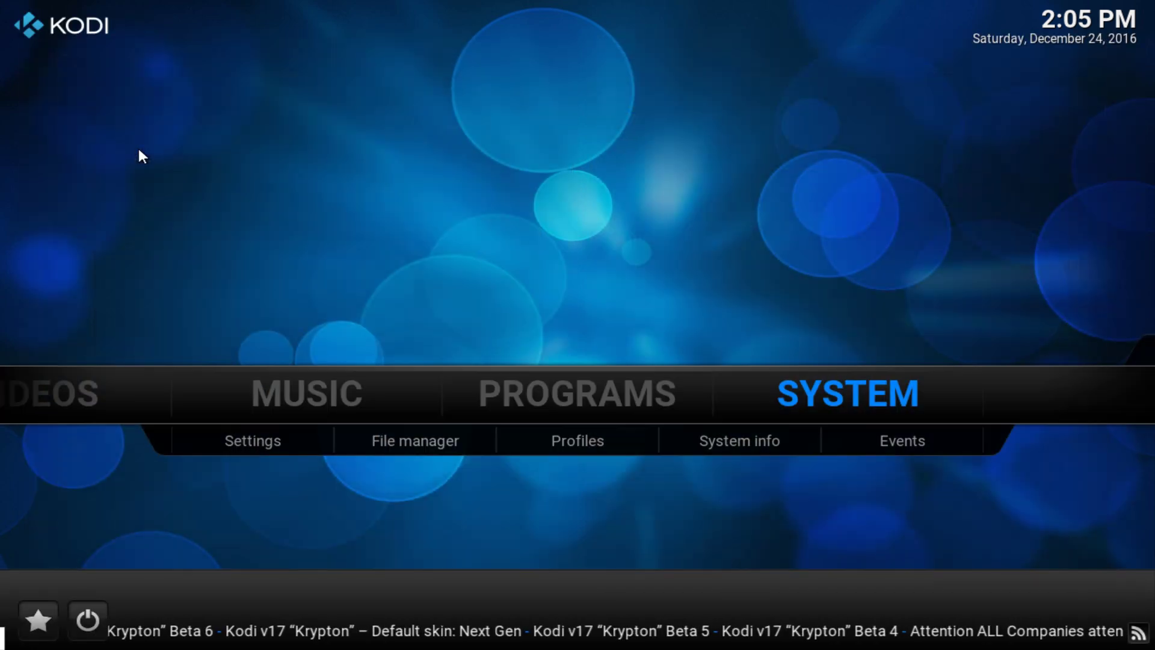
Install Fanriffic Wizard 3.1.zip from the Fanriffic source via Settings > Add-ons > Install from zip.
key("Return")
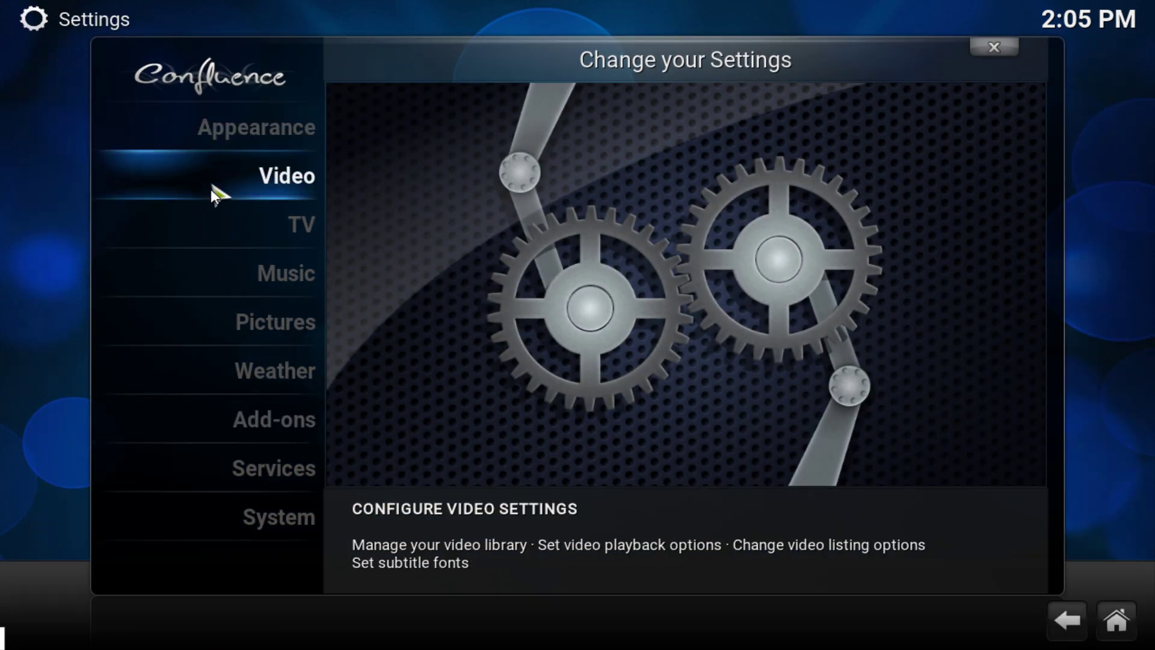
left_click(279, 432)
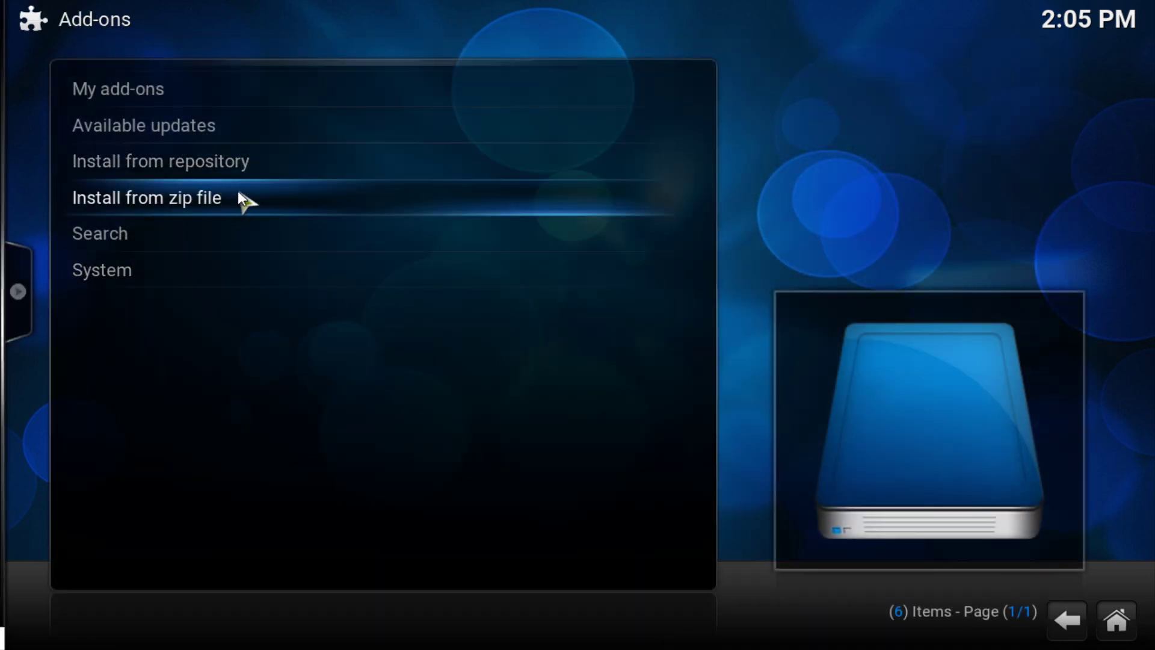
left_click(238, 191)
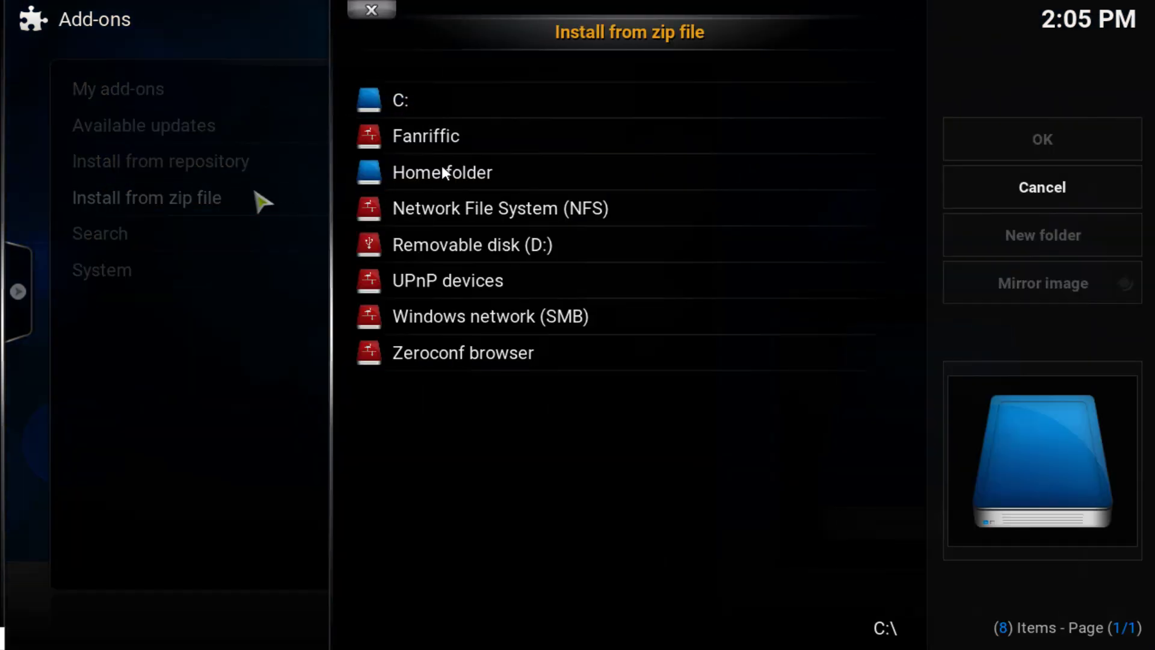
left_click(481, 140)
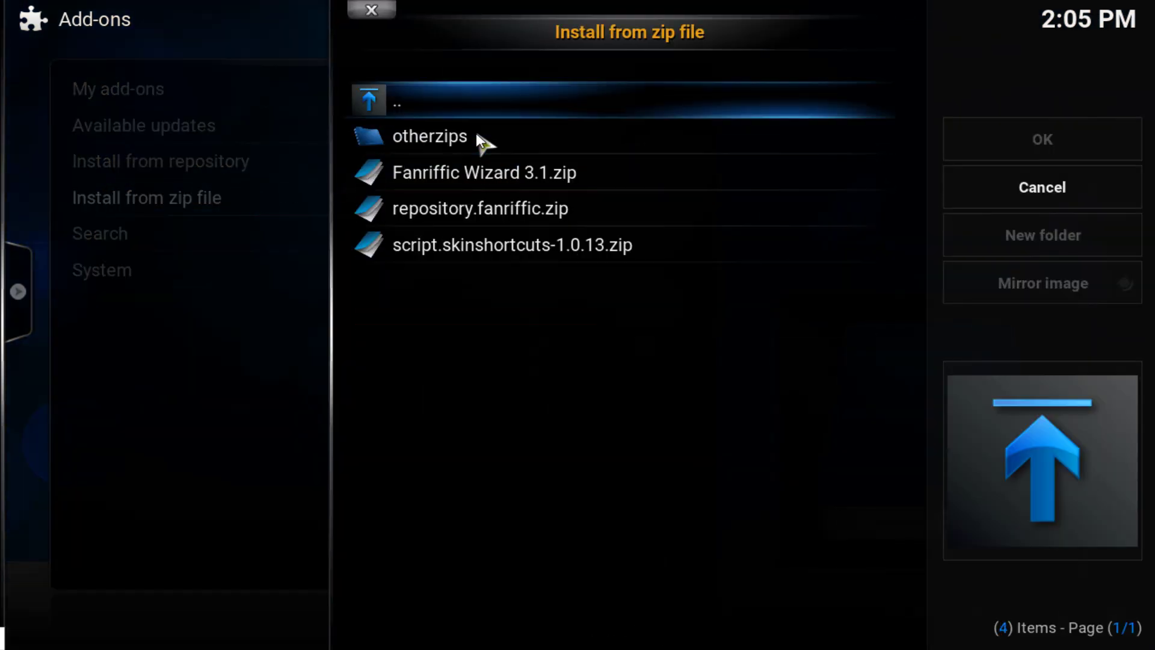
left_click(541, 173)
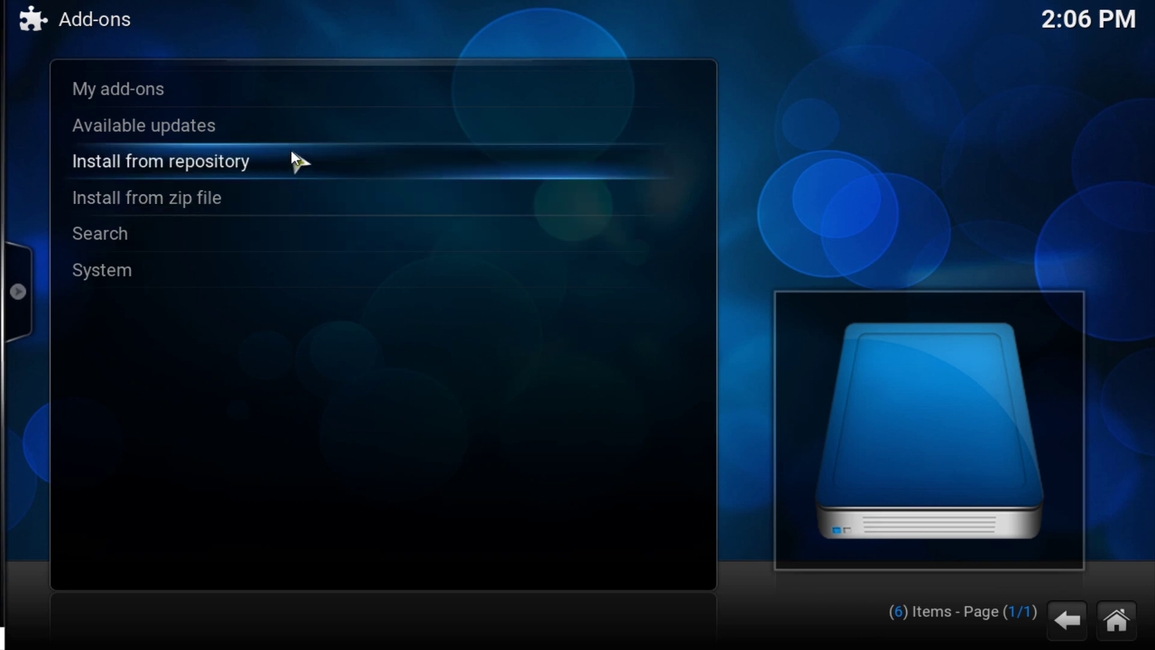
Install Log Viewer for Kodi from the Kodi Add-on repository's Program add-ons.
left_click(236, 195)
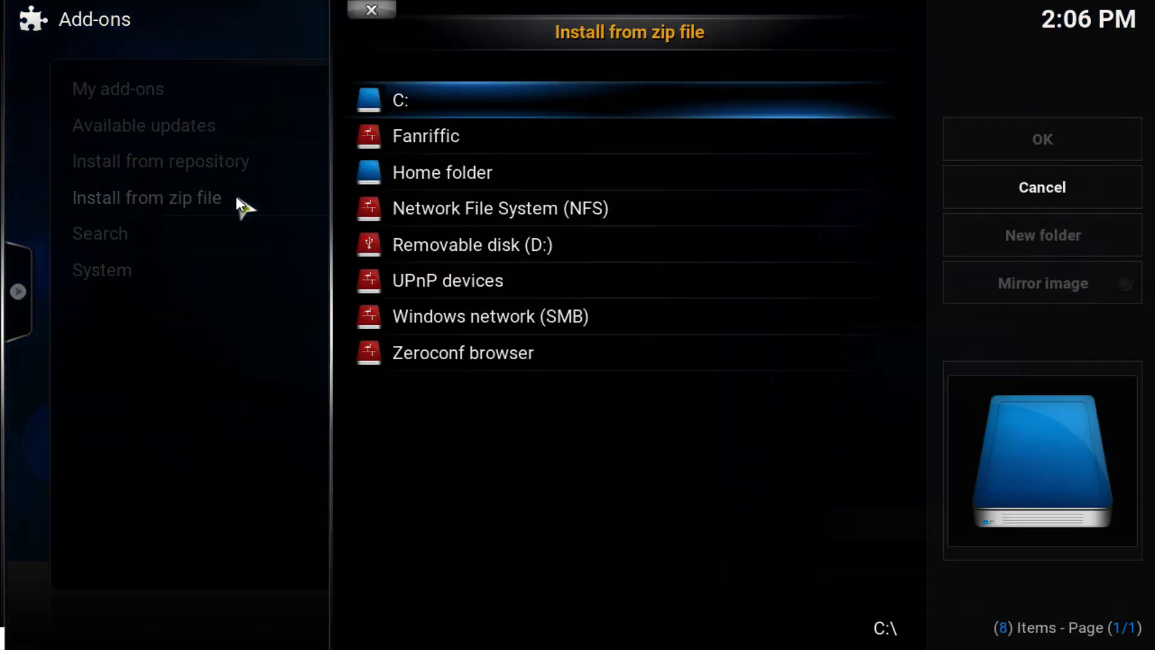
key("Escape")
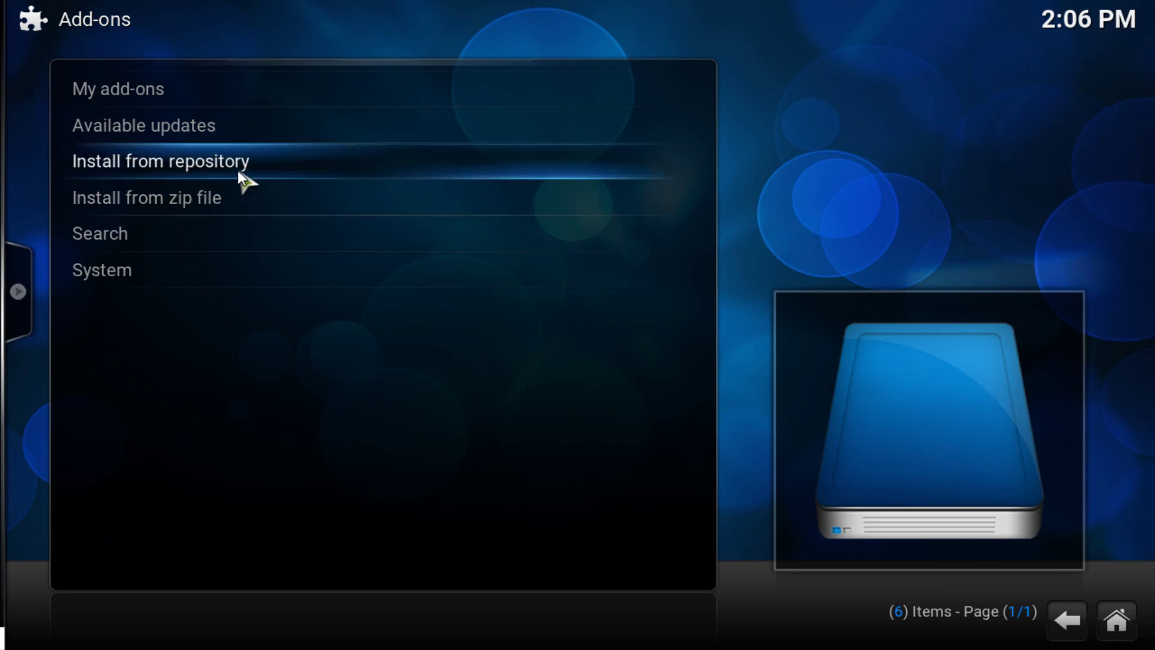
left_click(237, 171)
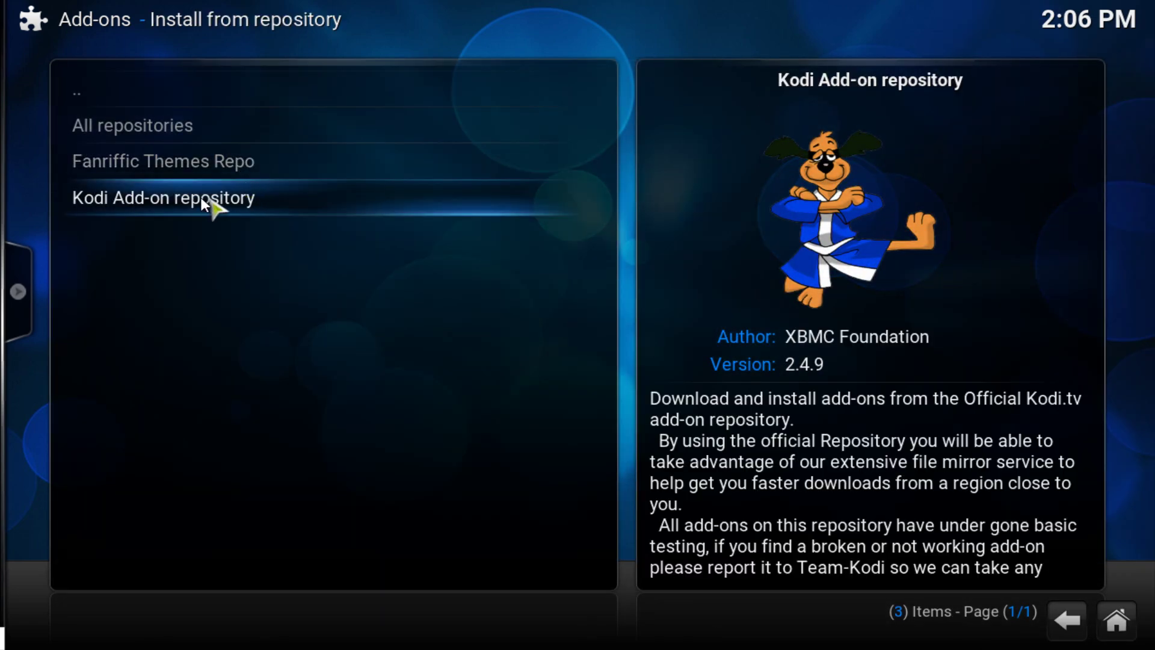
left_click(232, 204)
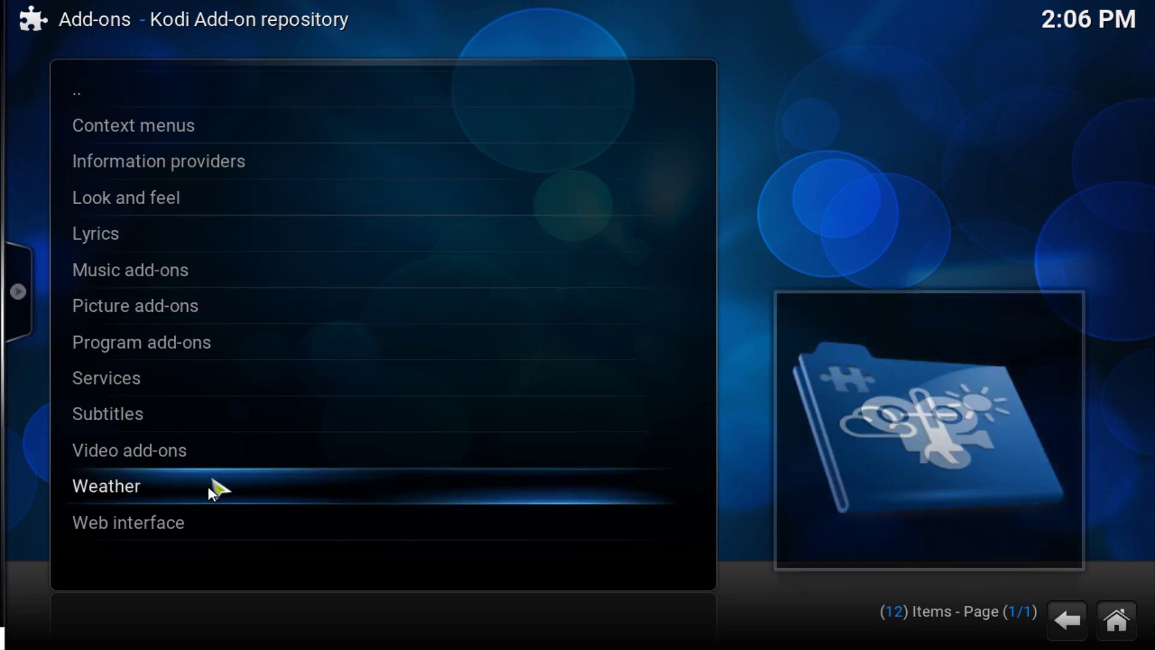
left_click(231, 343)
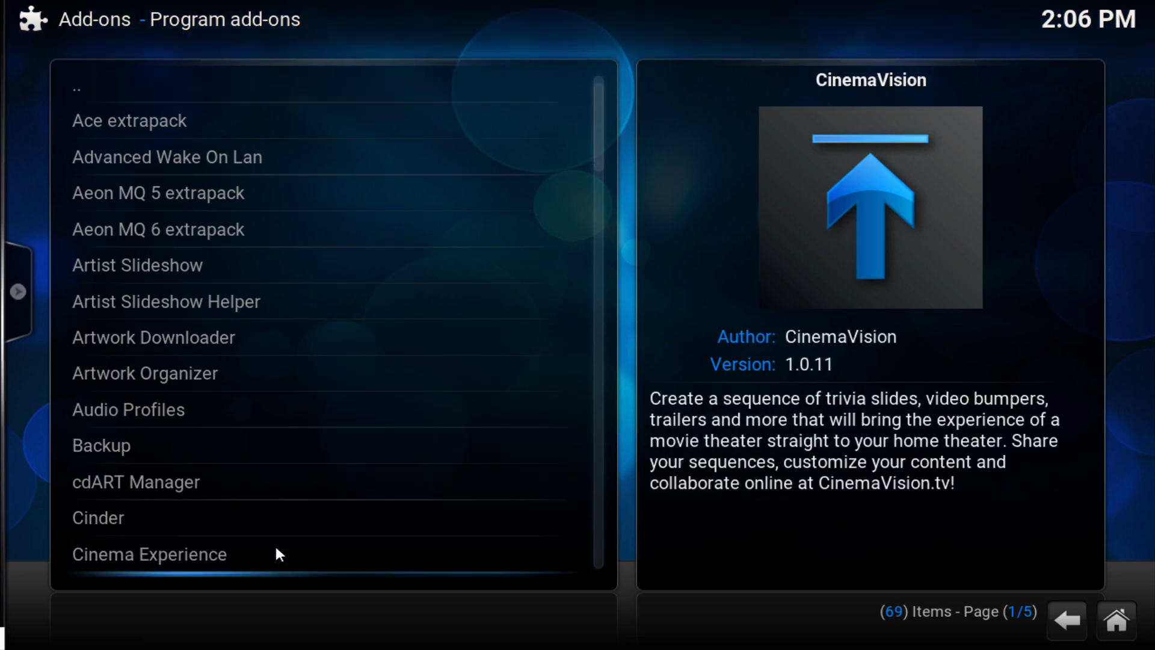
scroll(275, 543, "down", 2)
scroll(274, 543, "down", 2)
scroll(275, 544, "down", 2)
scroll(275, 544, "down", 2)
scroll(275, 544, "down", 3)
scroll(275, 543, "down", 3)
scroll(275, 544, "down", 2)
scroll(275, 544, "down", 2)
scroll(275, 544, "down", 1)
scroll(275, 543, "up", 1)
scroll(274, 544, "down", 1)
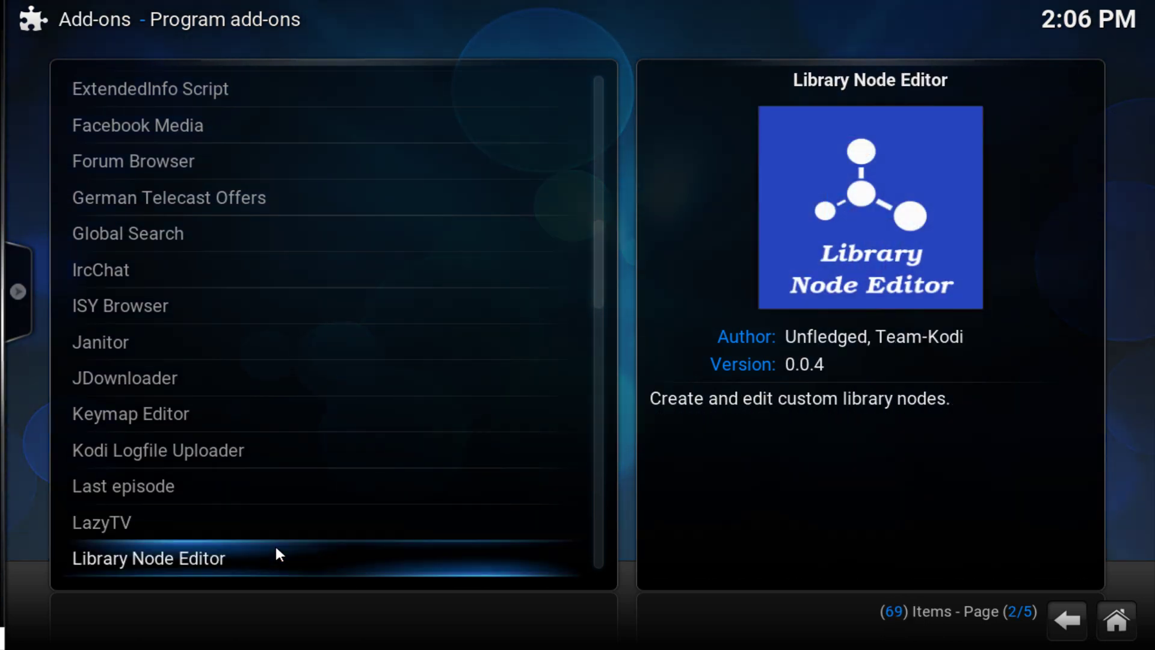
scroll(275, 543, "down", 2)
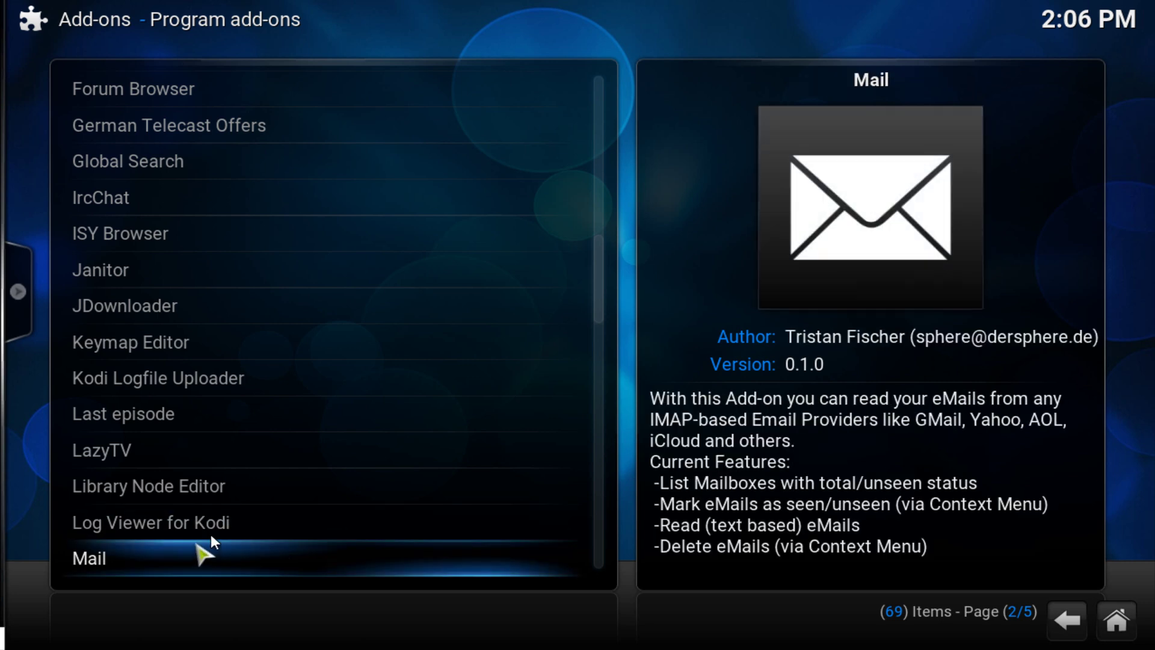
left_click(244, 521)
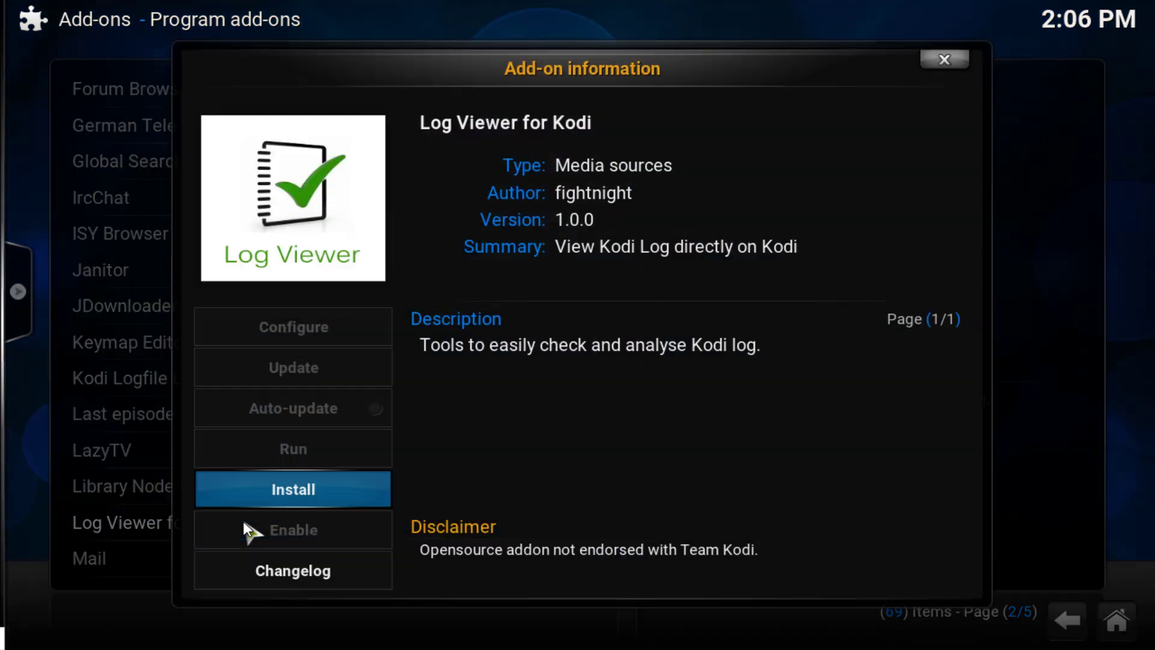
left_click(299, 511)
scroll(302, 511, "down", 3)
scroll(302, 511, "up", 1)
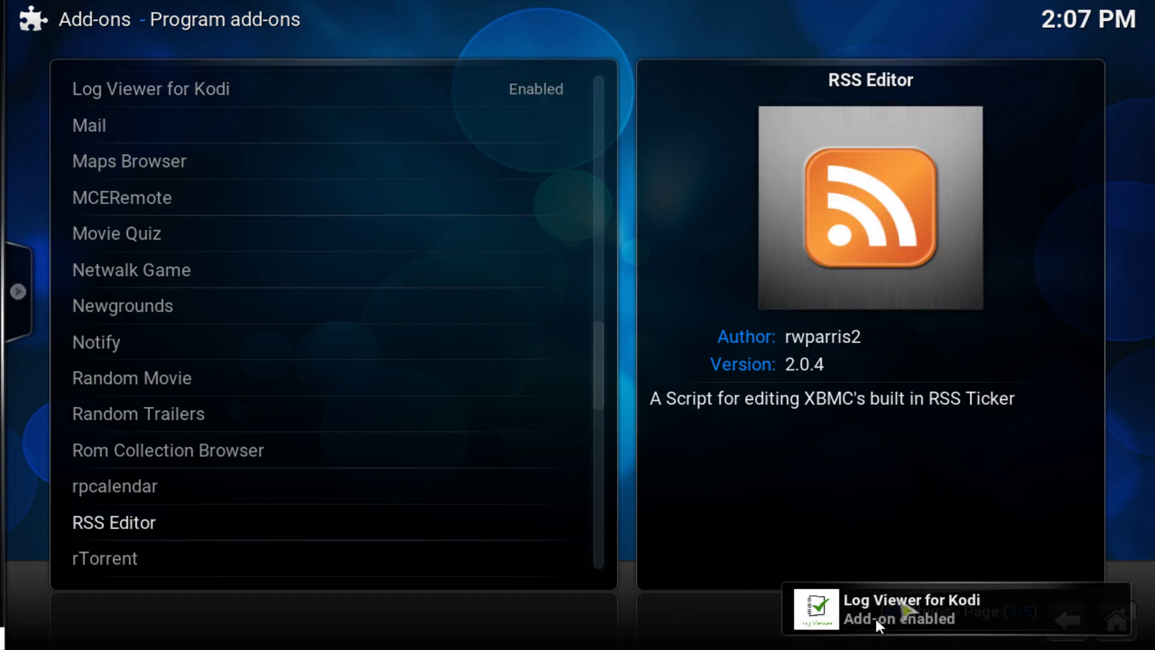
key("BackSpace")
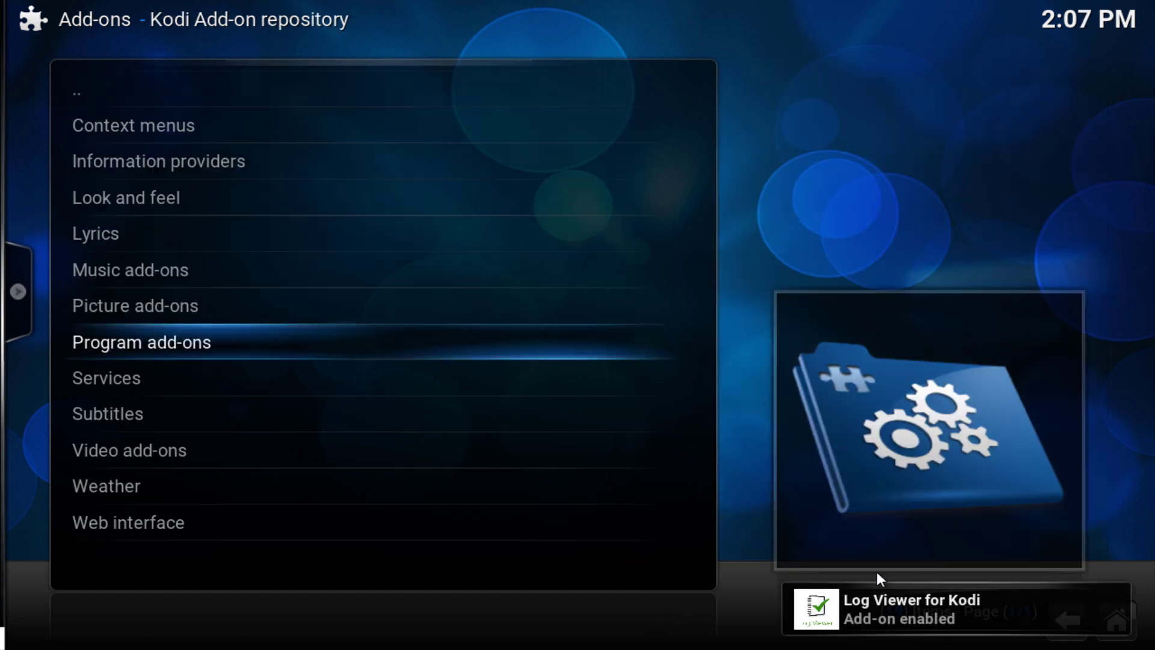
Try installing Fanriffic Wizard from the Fanriffic Themes Repo's Program add-ons.
key("BackSpace")
key("BackSpace")
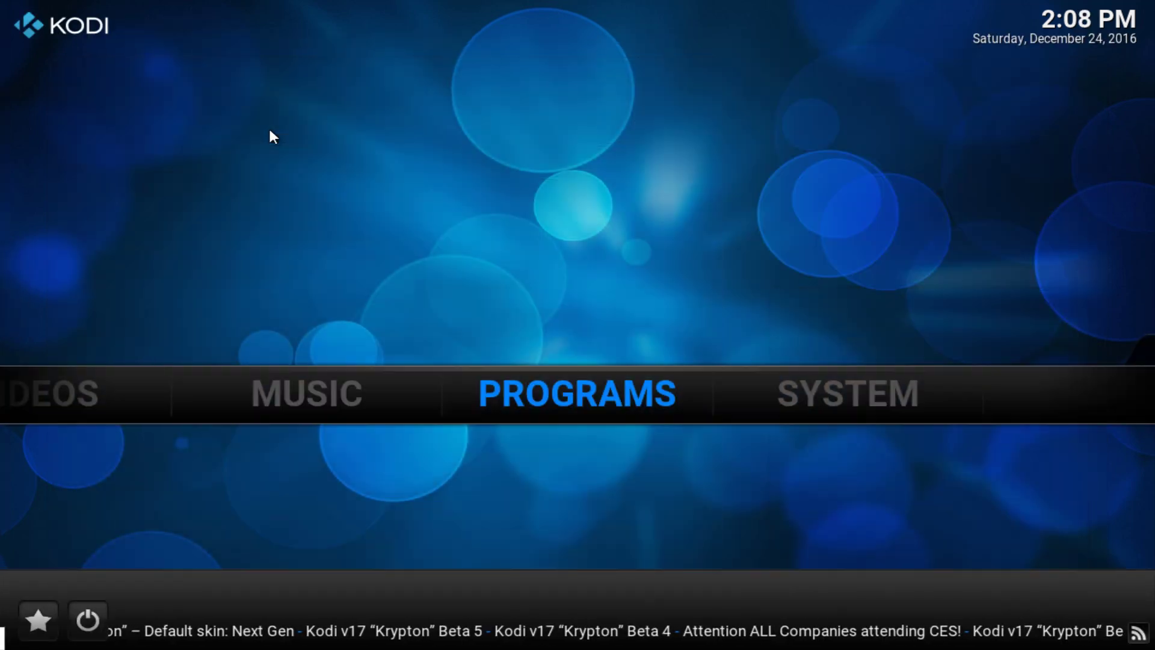
left_click(862, 392)
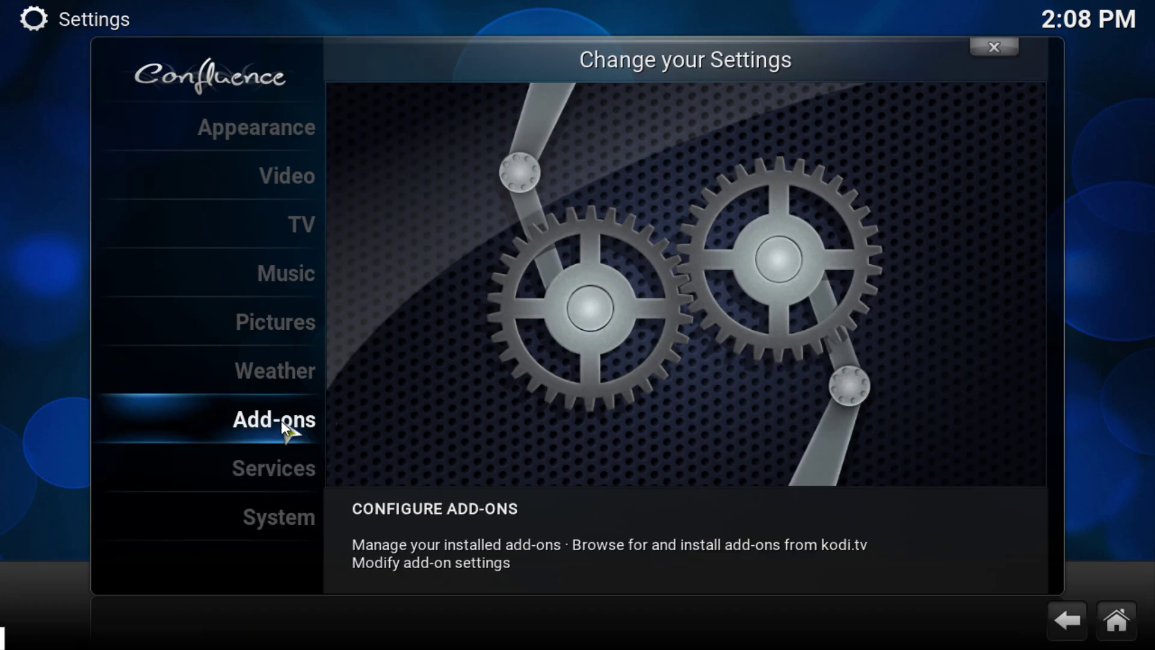
left_click(281, 421)
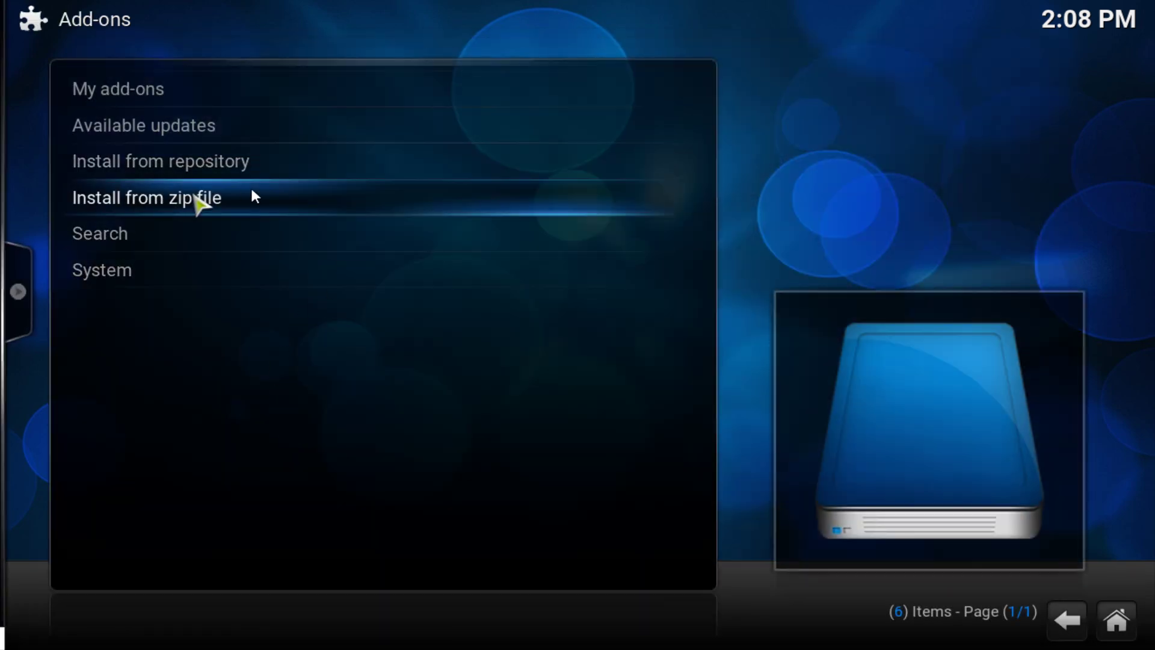
left_click(259, 162)
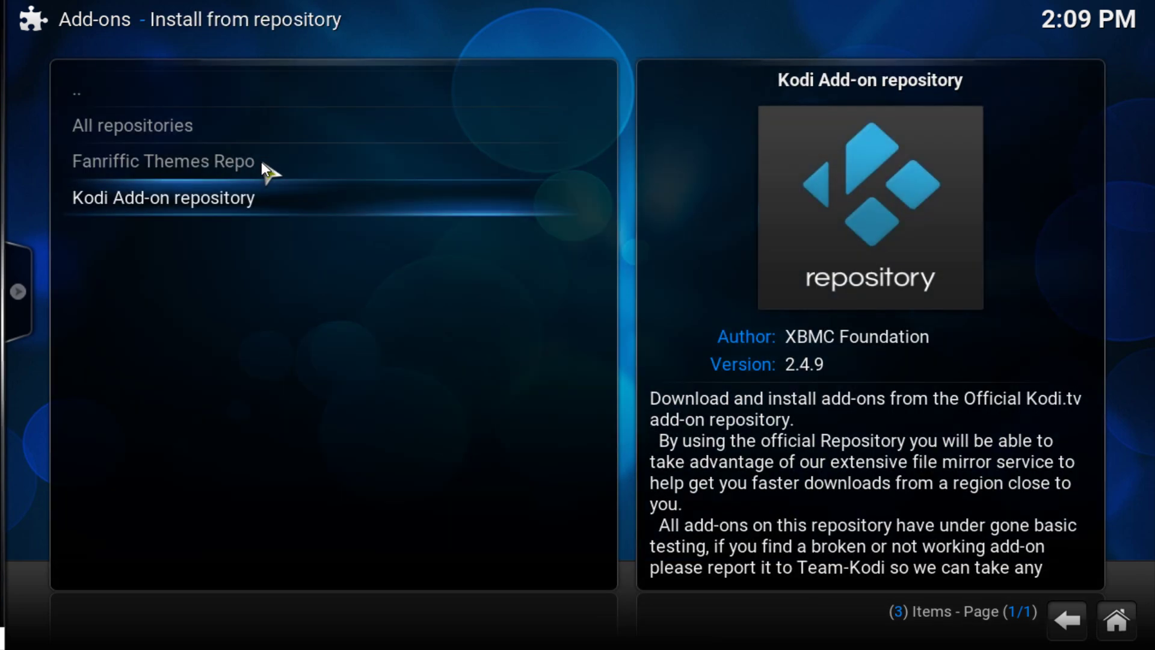
left_click(226, 164)
left_click(200, 126)
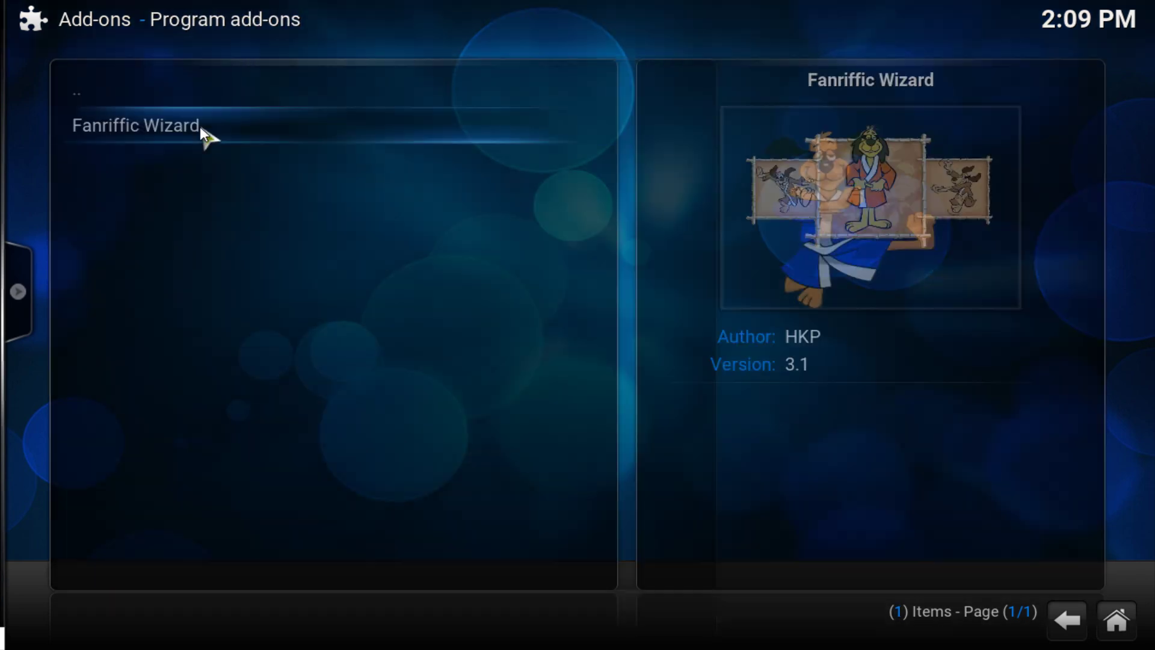
left_click(178, 125)
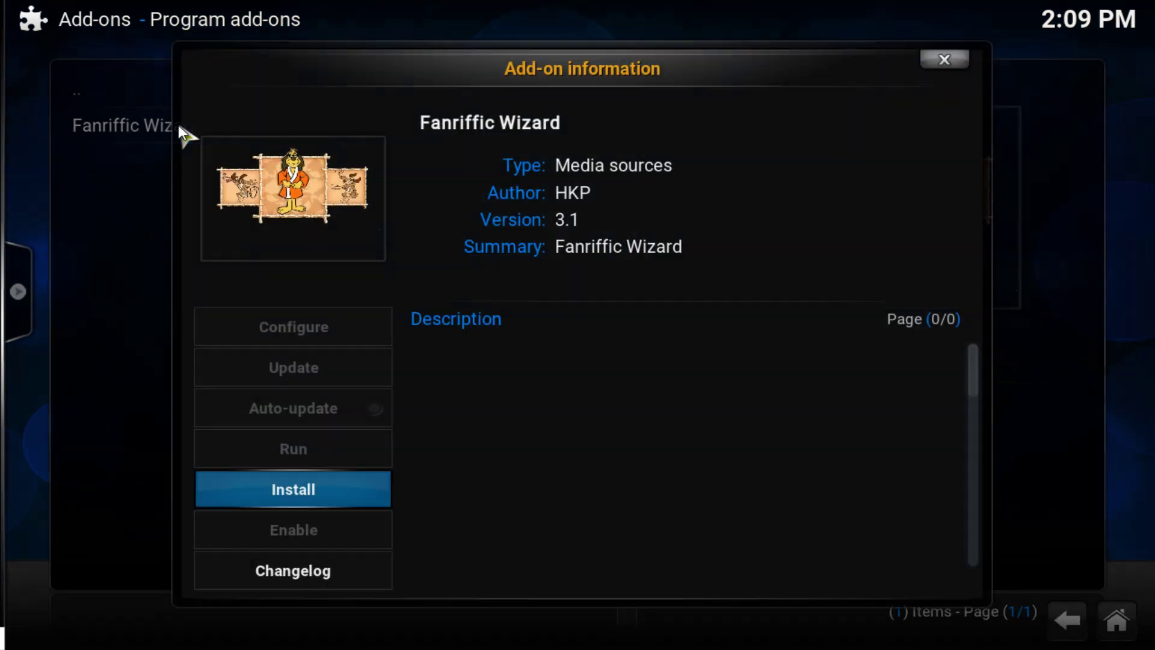
left_click(328, 489)
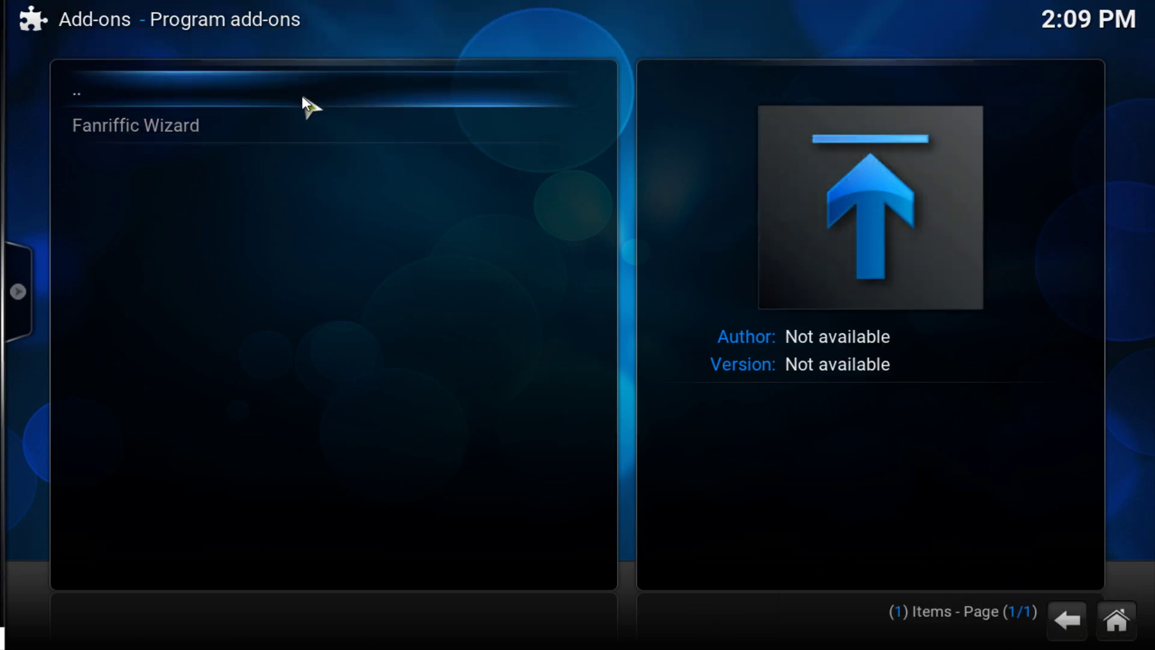
Go back up from the Fanriffic Themes Repo to the Add-ons menu.
left_click(306, 104)
left_click(303, 95)
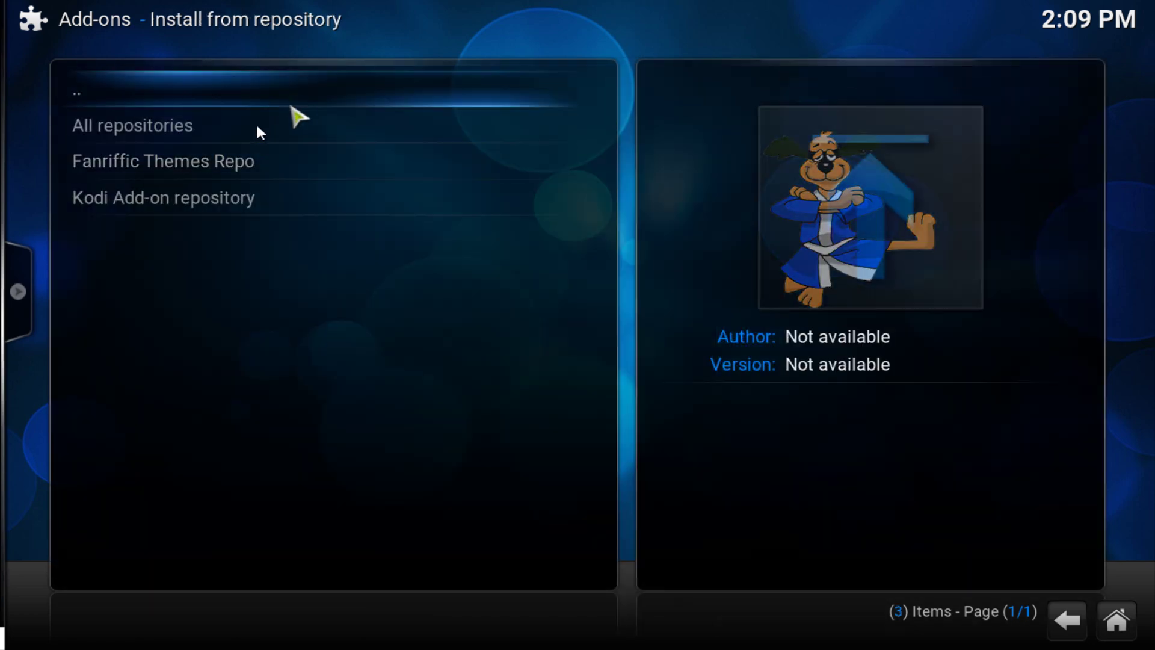
left_click(247, 91)
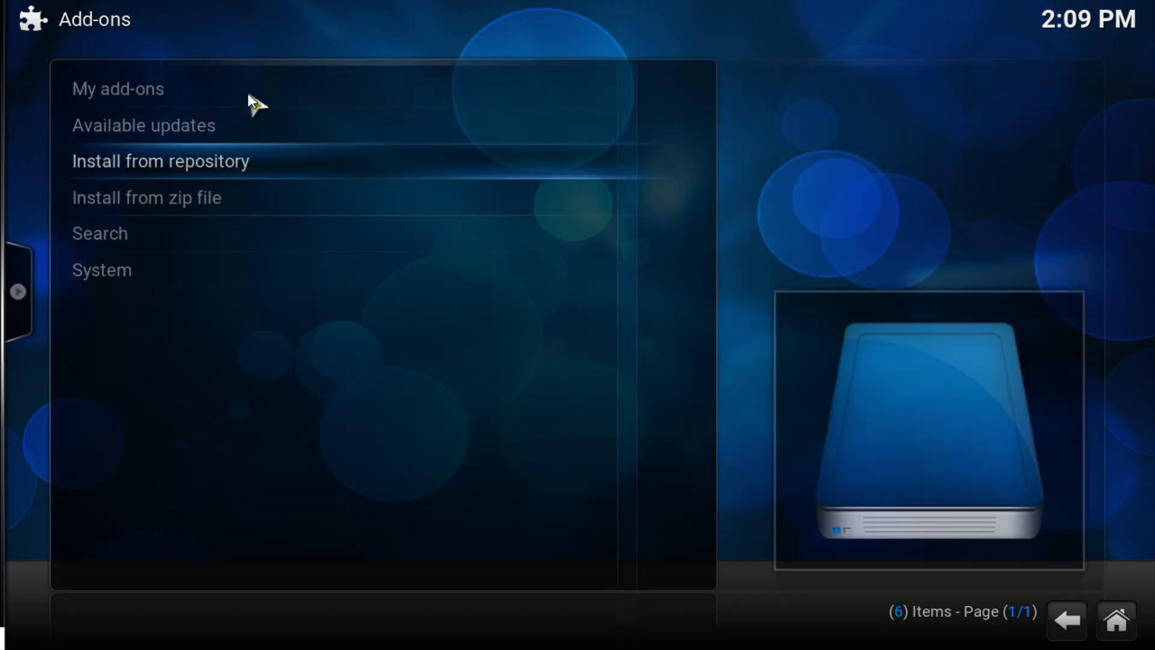
Open Log Viewer for Kodi from Programs on the home screen and show the current log.
key("BackSpace")
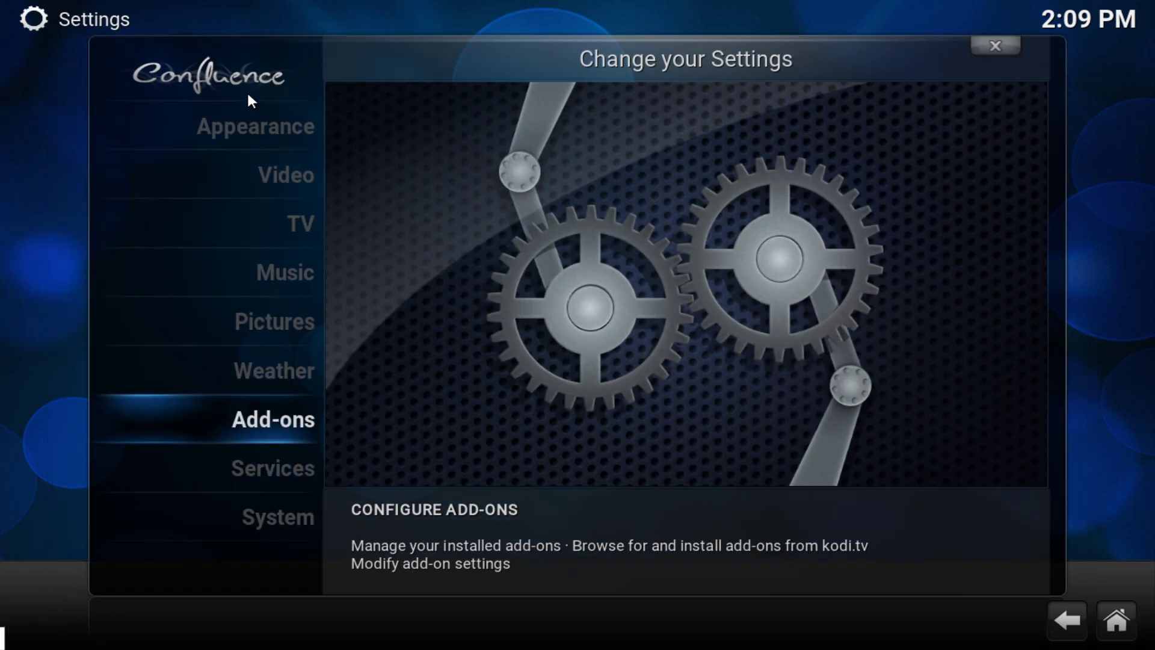
key("BackSpace")
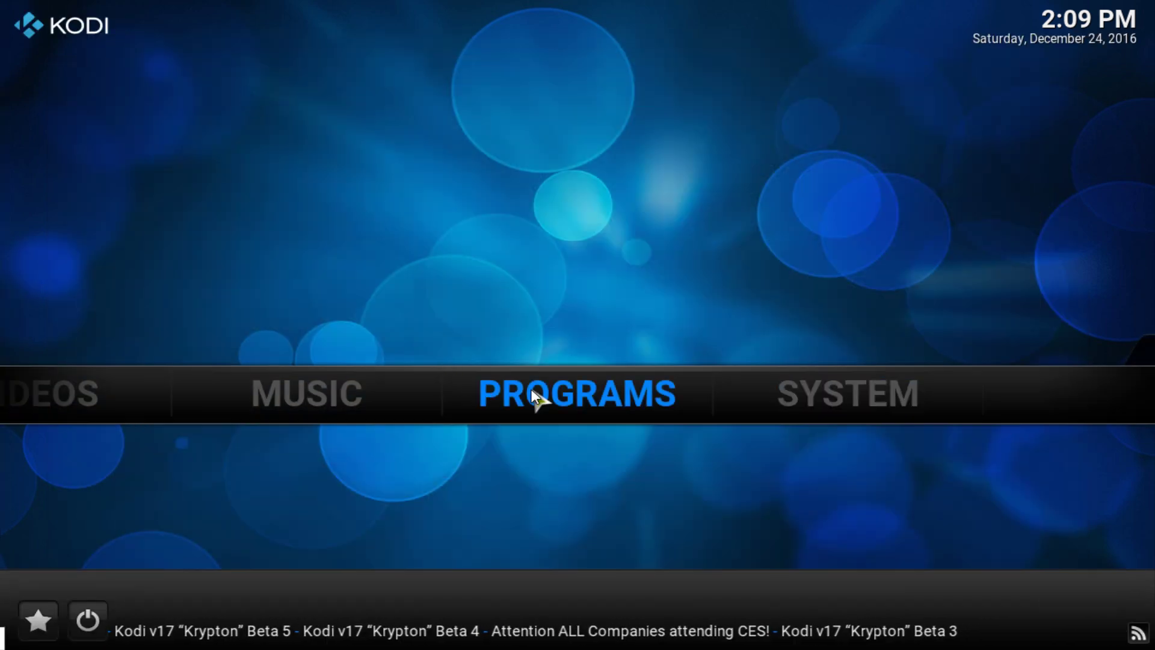
left_click(531, 389)
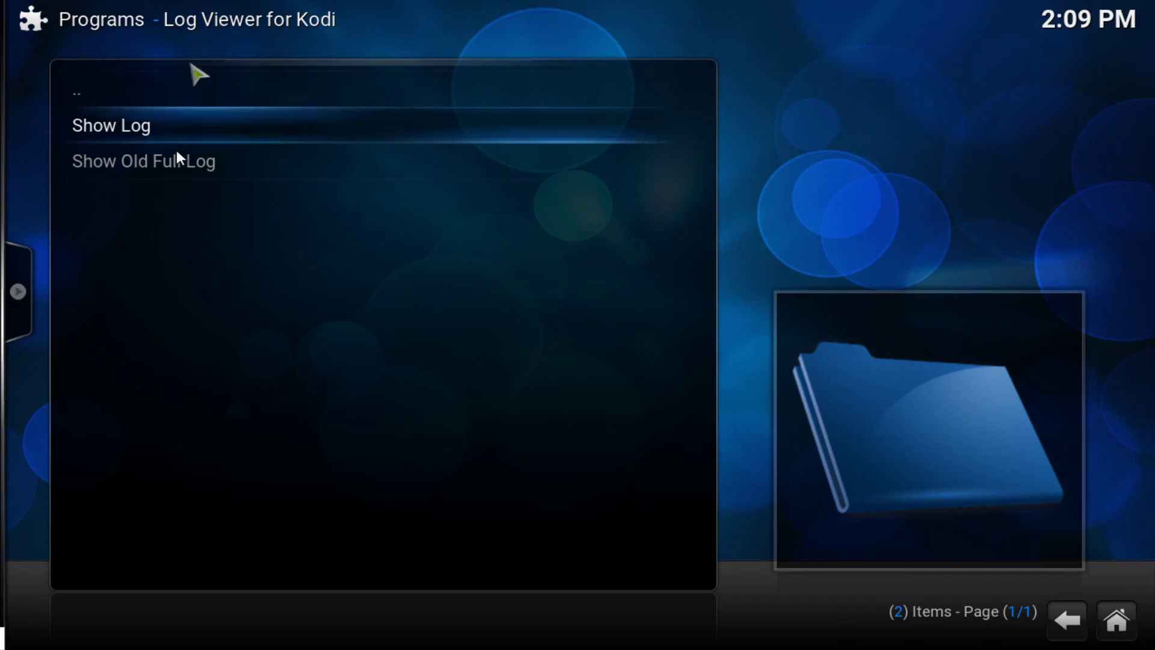
left_click(134, 126)
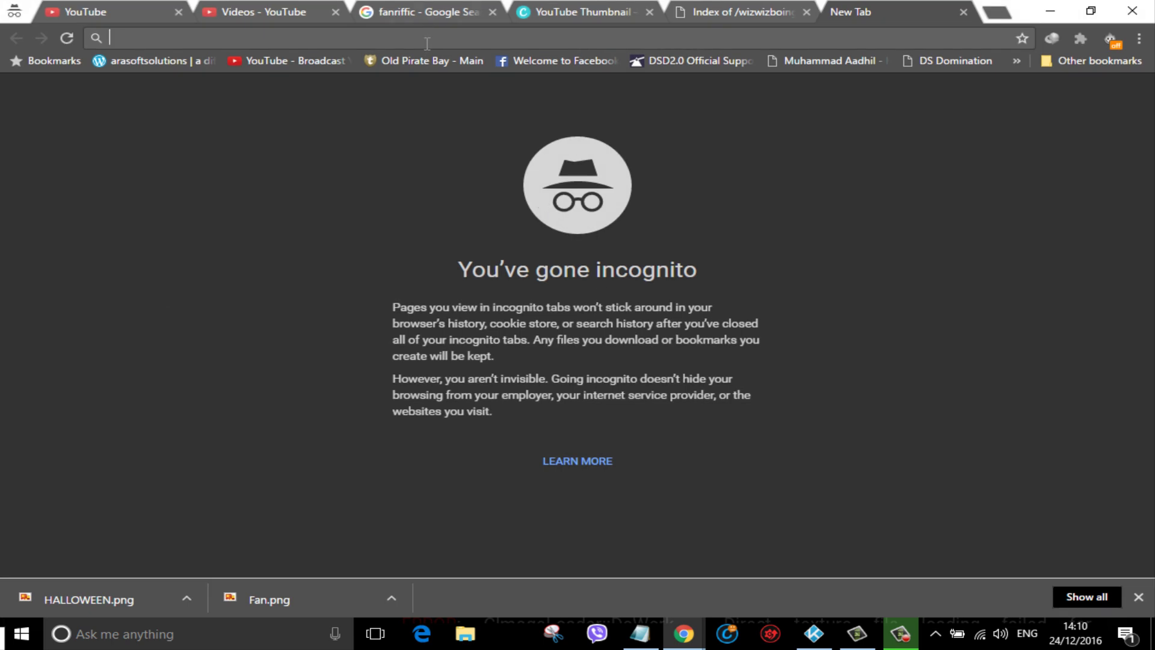
type("scrip")
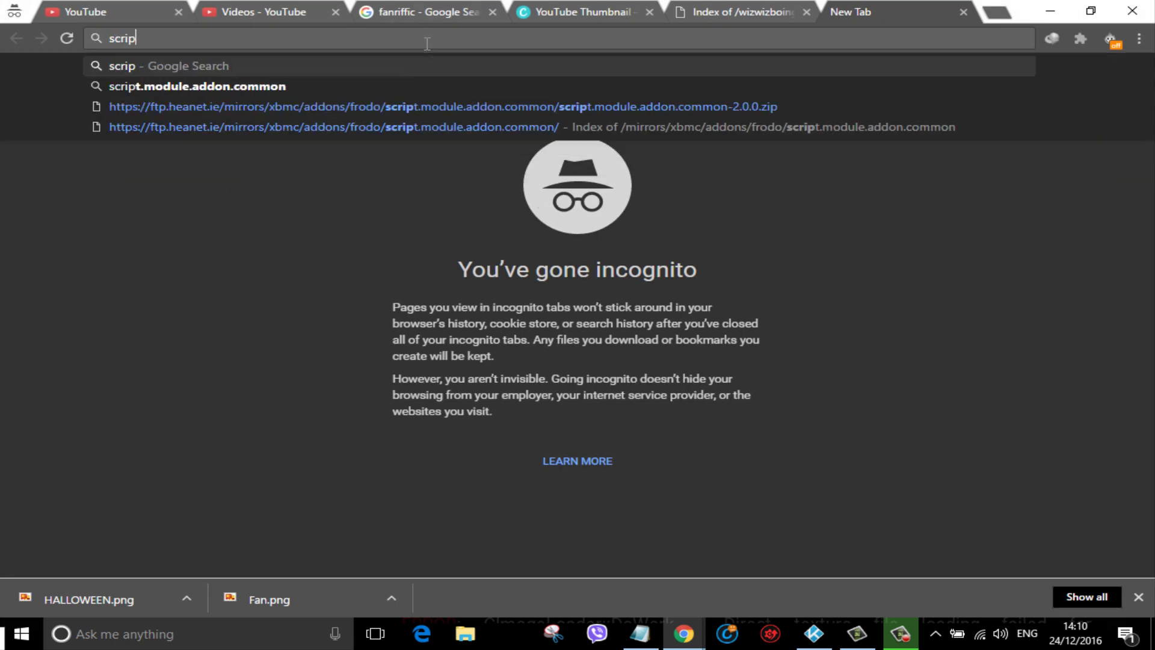
type("y.modul")
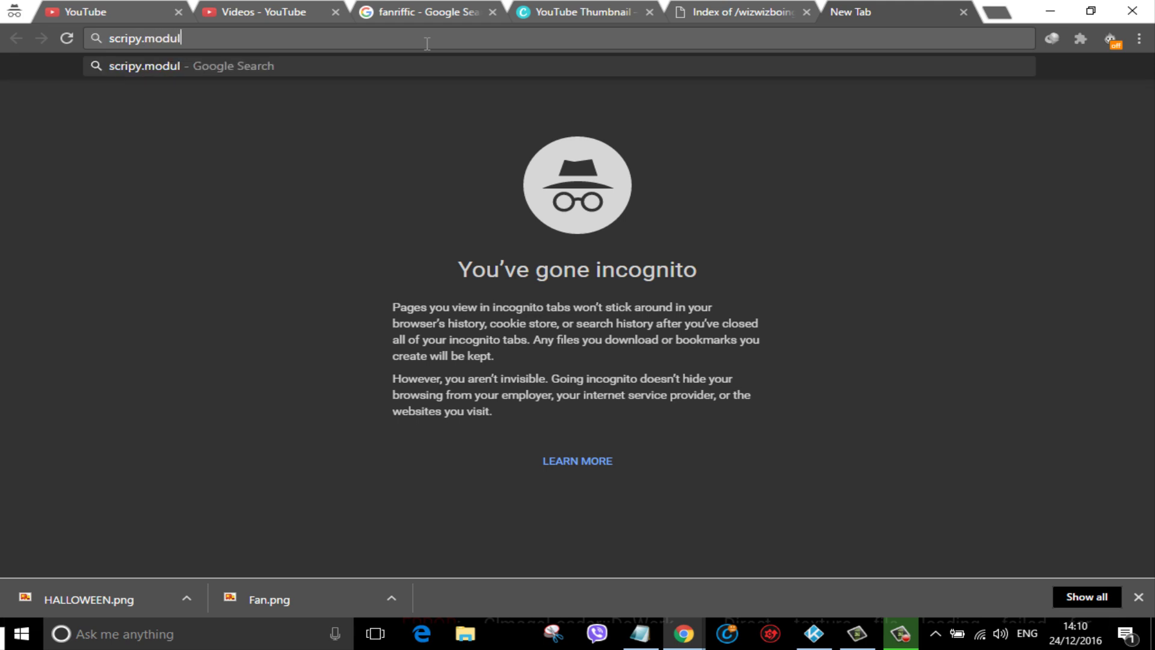
type("e.addon")
Search Google for script.module.addon.common and open the ftp.heanet.ie frodo index result.
key("BackSpace")
key("BackSpace")
key("BackSpace")
key("BackSpace")
key("BackSpace")
key("BackSpace")
key("BackSpace")
key("BackSpace")
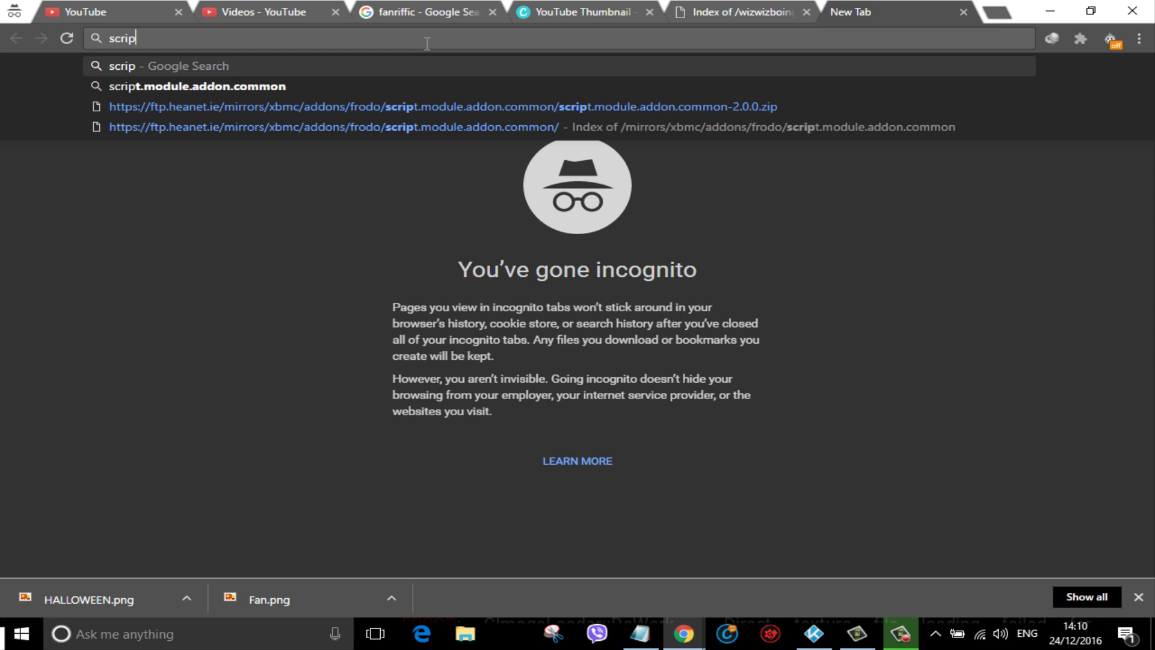
key("Down")
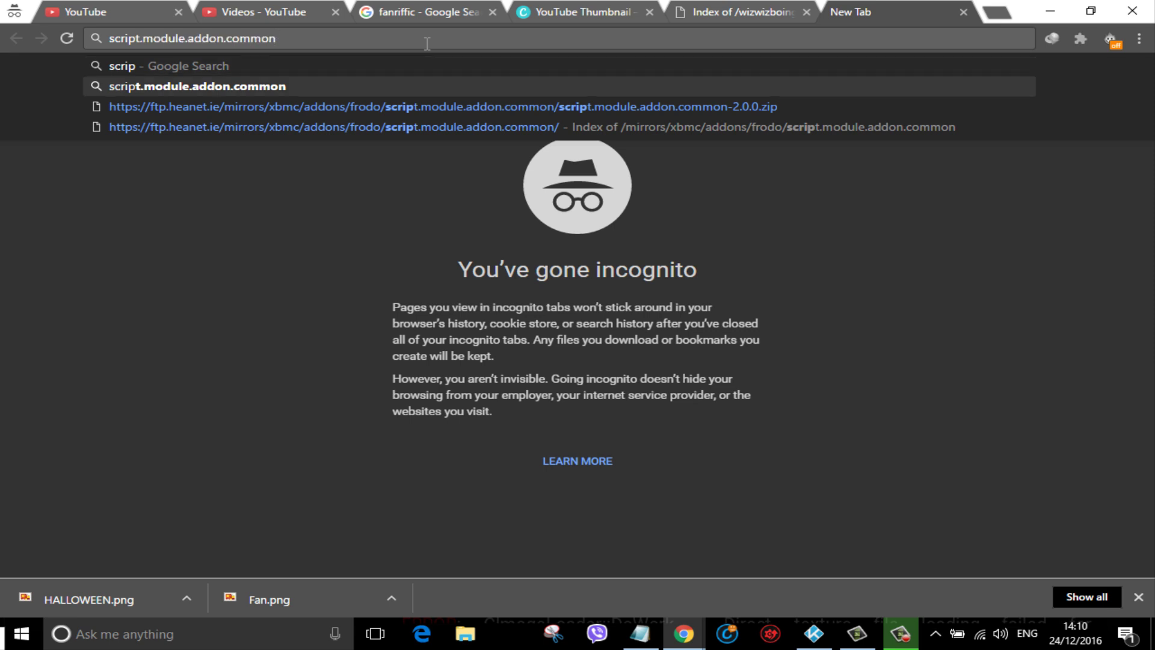
key("Return")
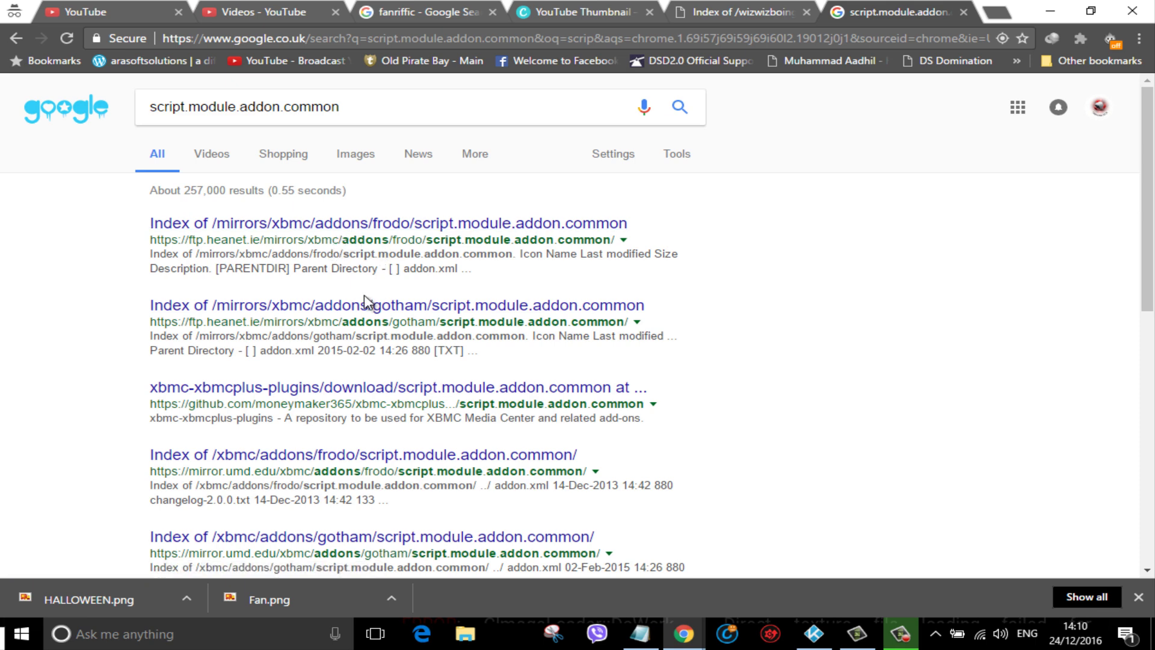
left_click(387, 228)
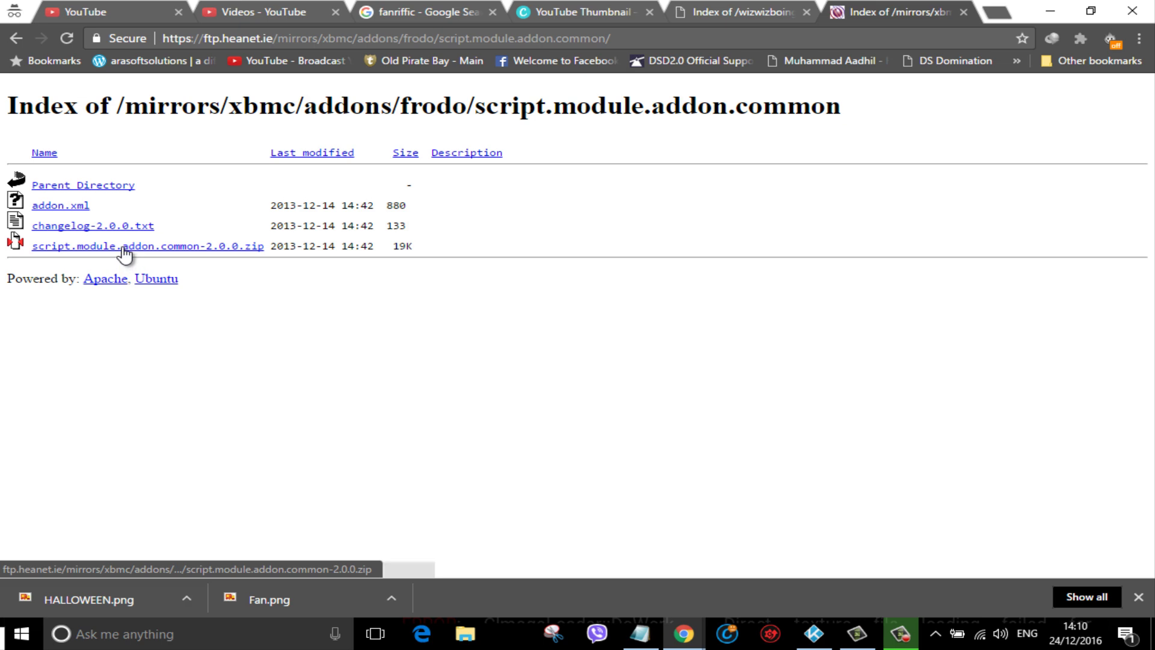
Download script.module.addon.common-2.0.0.zip, accepting the duplicate prompt and closing the completion notice.
left_click(189, 251)
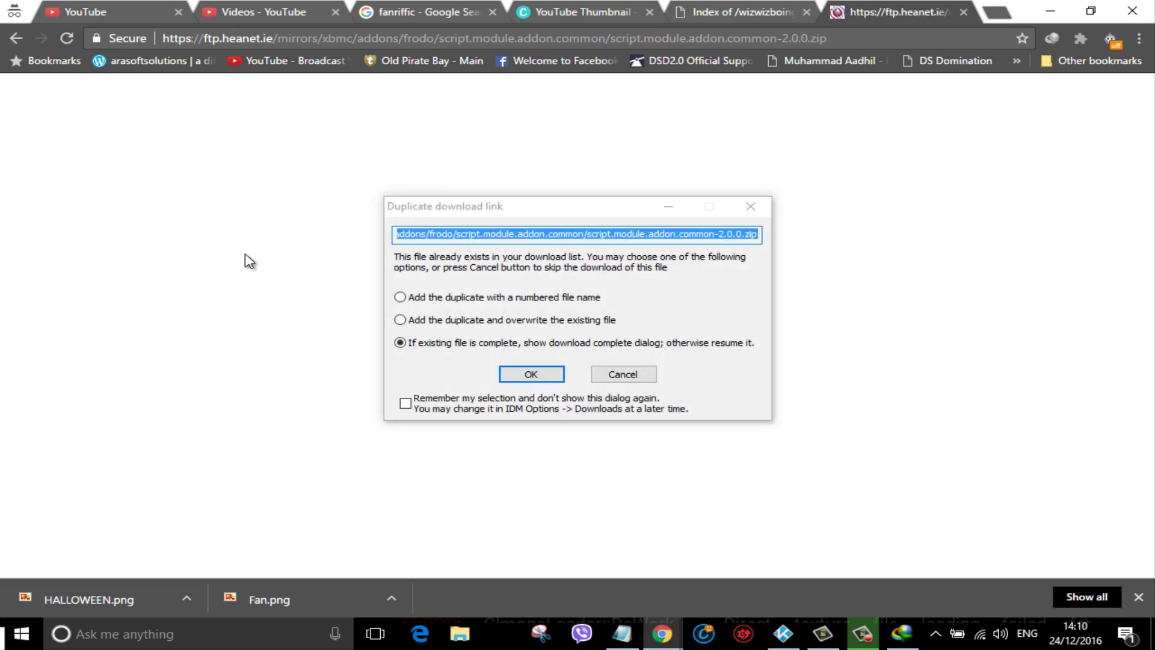
left_click(531, 374)
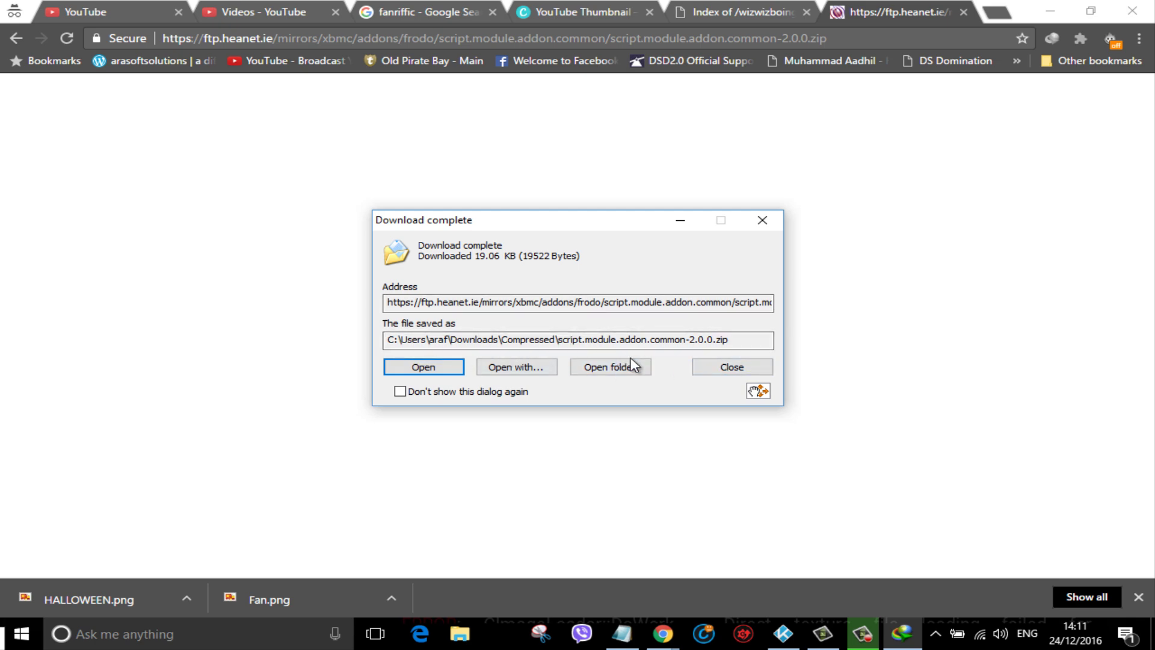
left_click(718, 370)
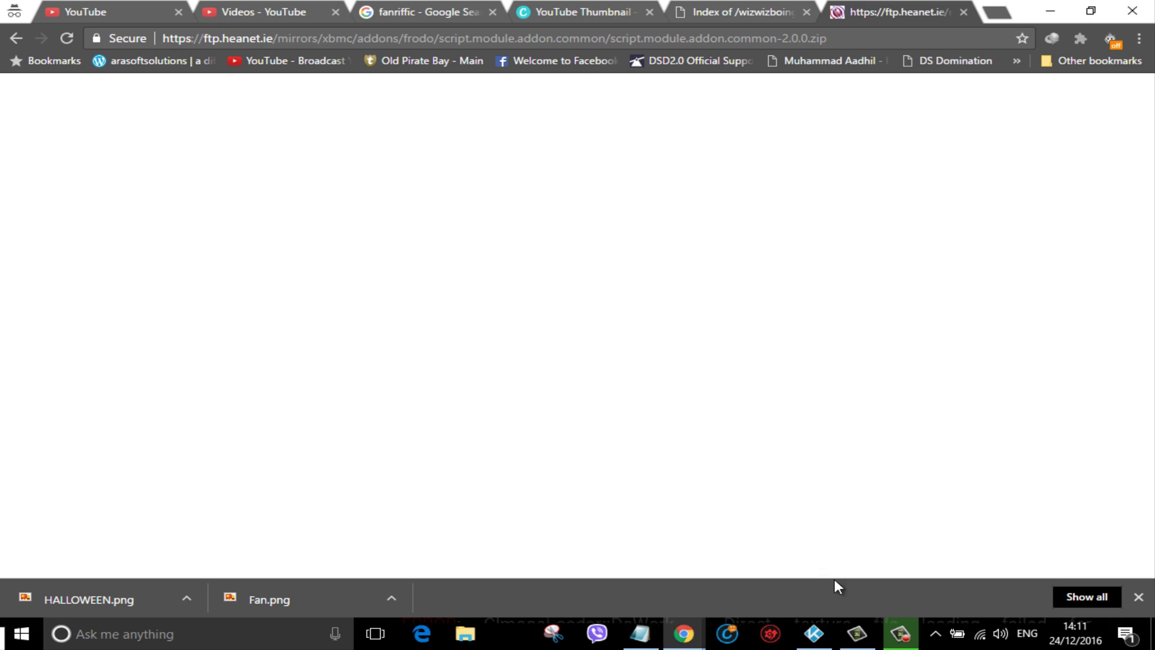
Return to Kodi and go from the home screen to the Add-ons settings.
left_click(810, 632)
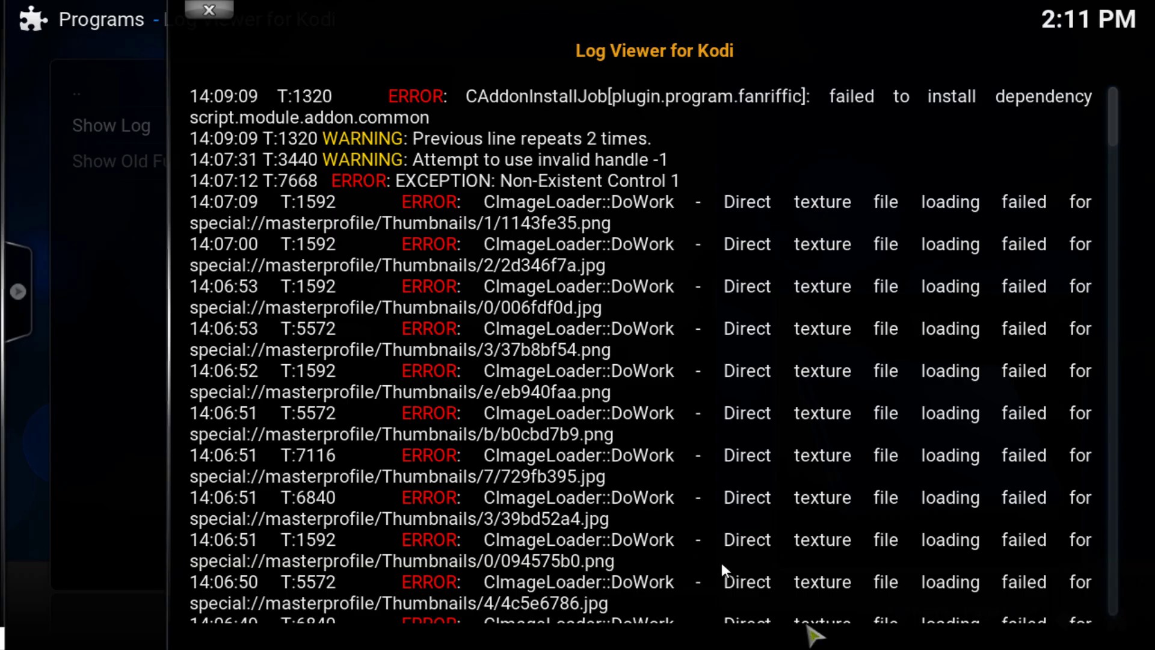
key("BackSpace")
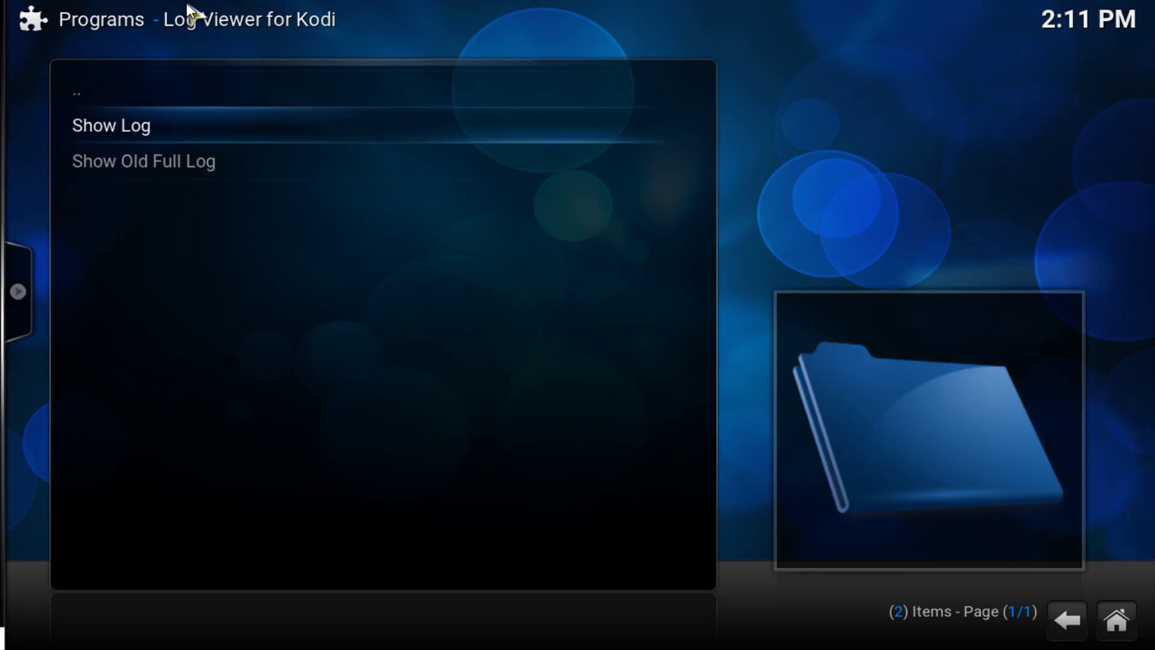
key("BackSpace")
key("BackSpace")
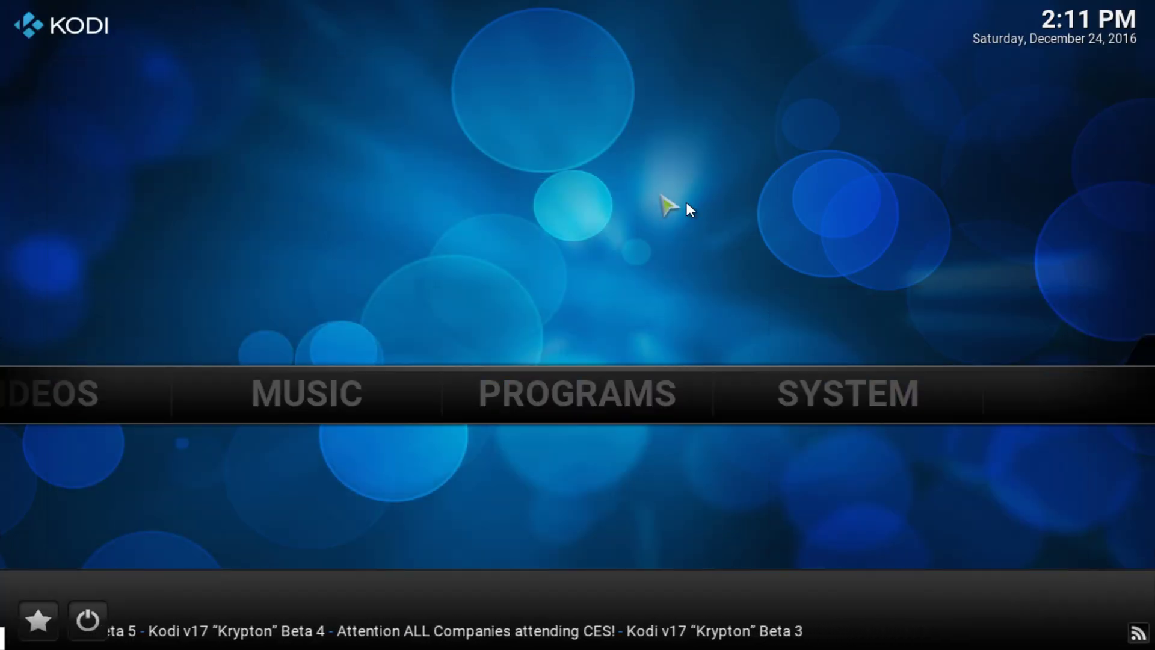
left_click(864, 392)
left_click(271, 420)
Install script.module.addon.common-2.0.0.zip from C:\Users\...\Downloads\Compressed.
left_click(280, 201)
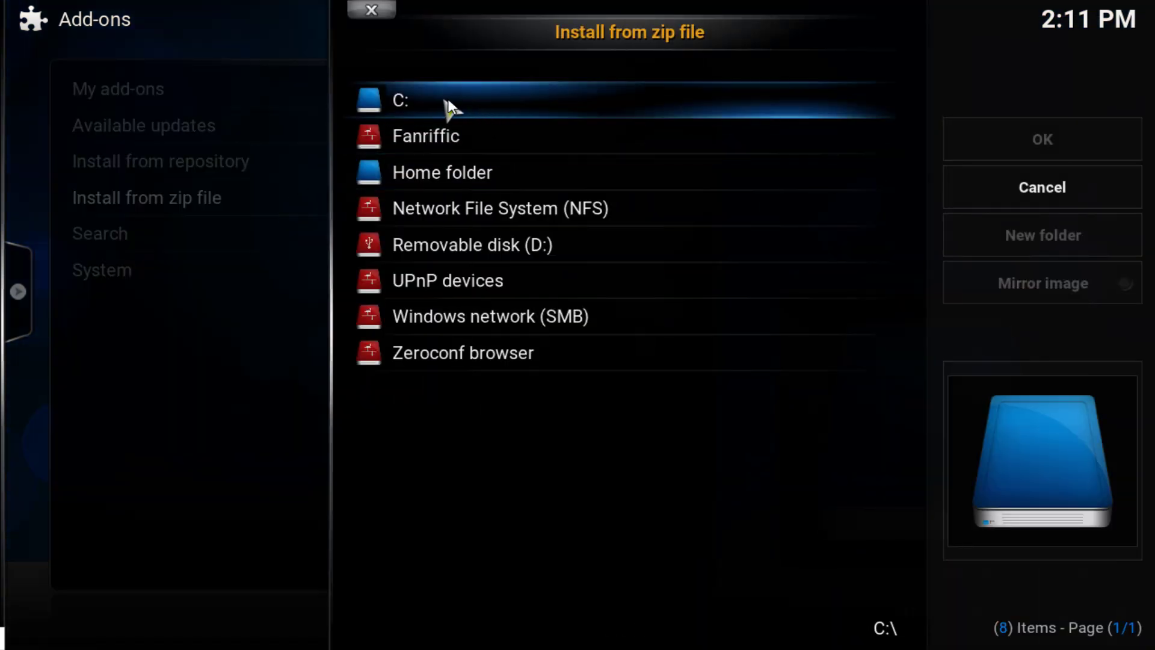
left_click(458, 99)
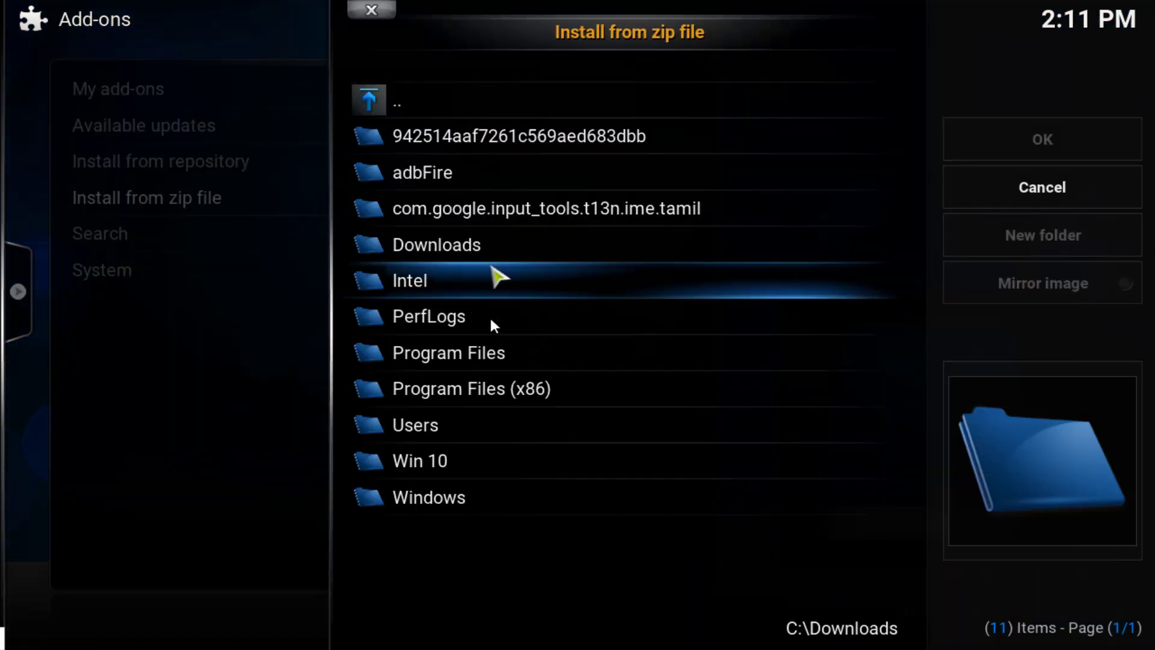
left_click(461, 424)
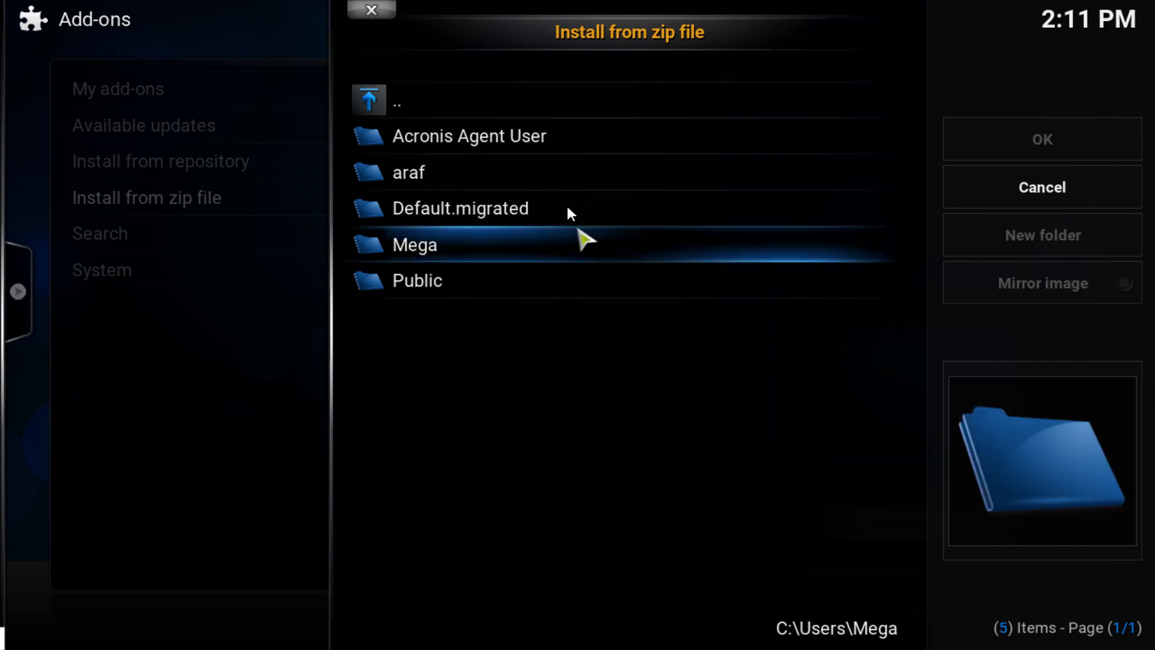
left_click(504, 167)
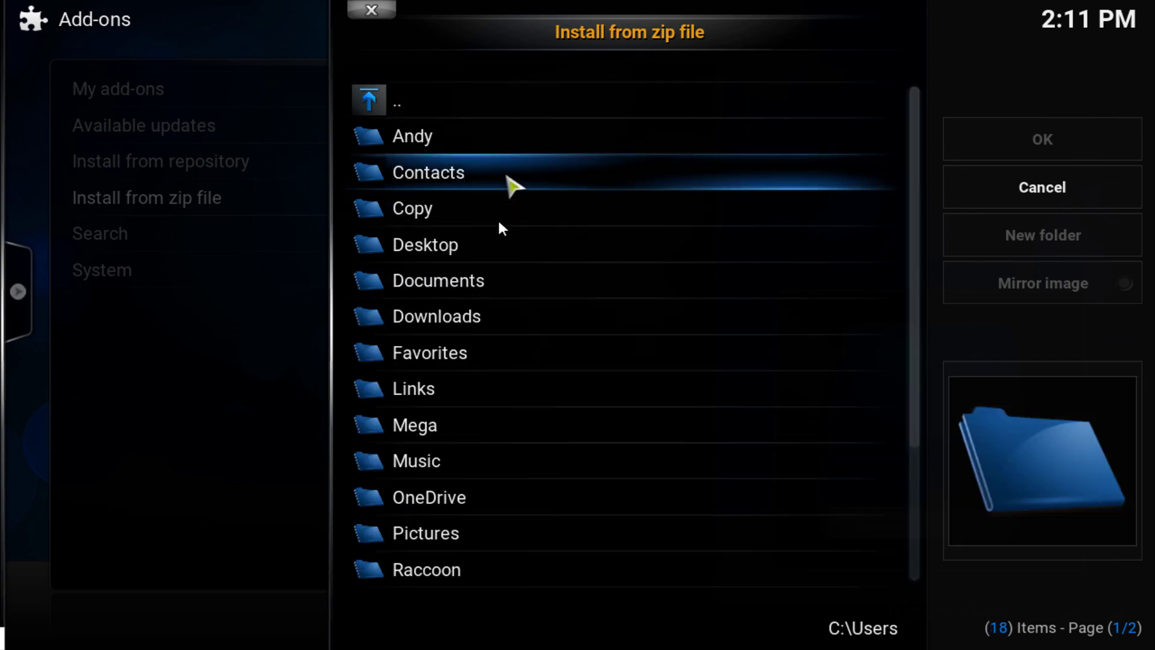
left_click(471, 314)
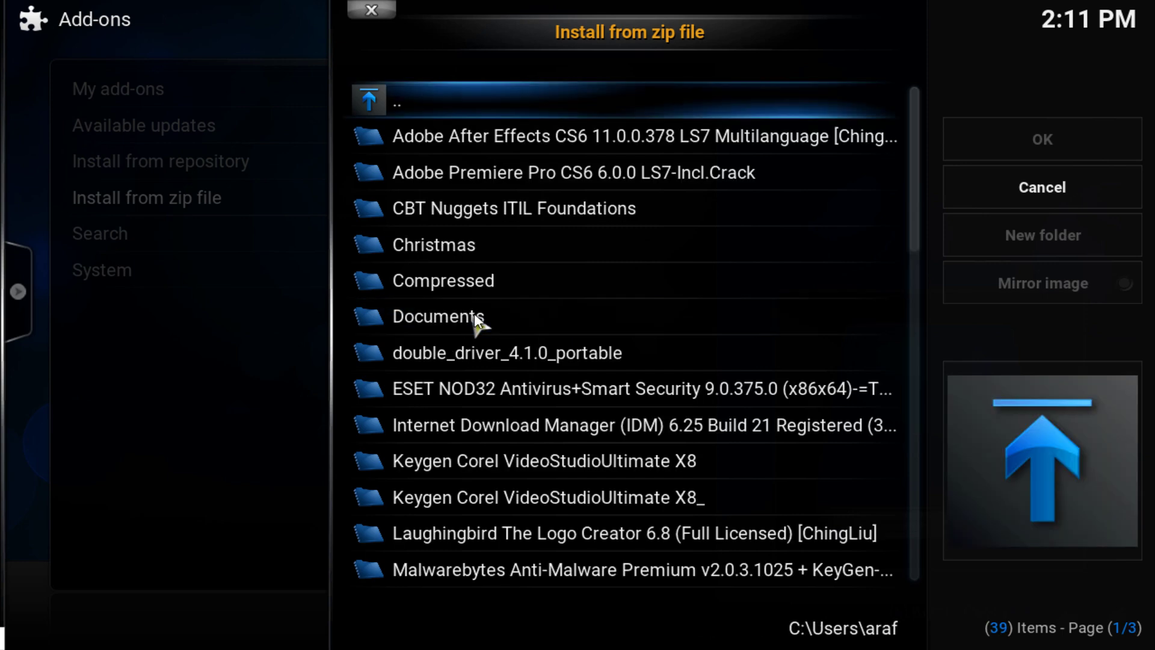
left_click(498, 279)
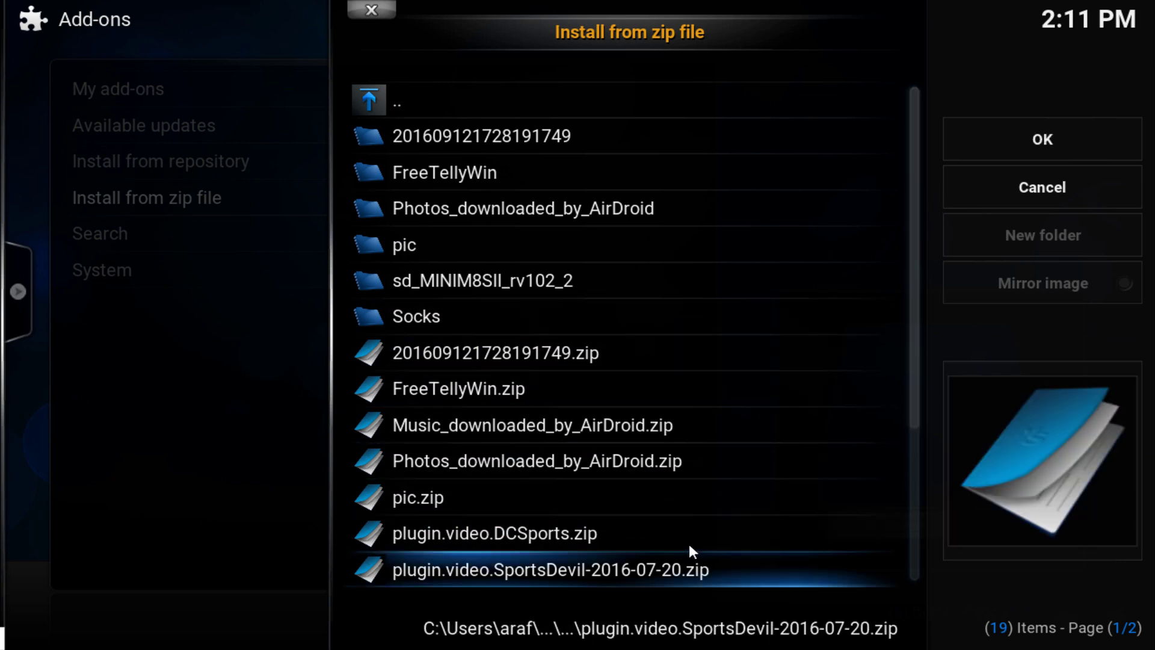
scroll(689, 545, "down", 2)
scroll(688, 541, "down", 1)
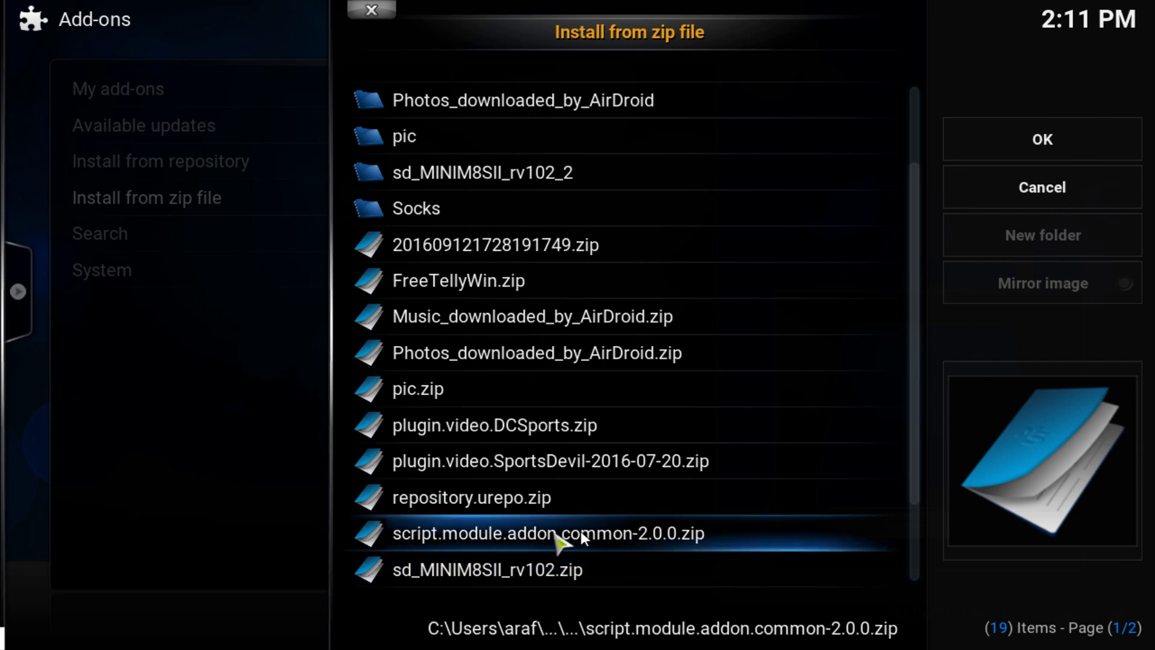
left_click(633, 533)
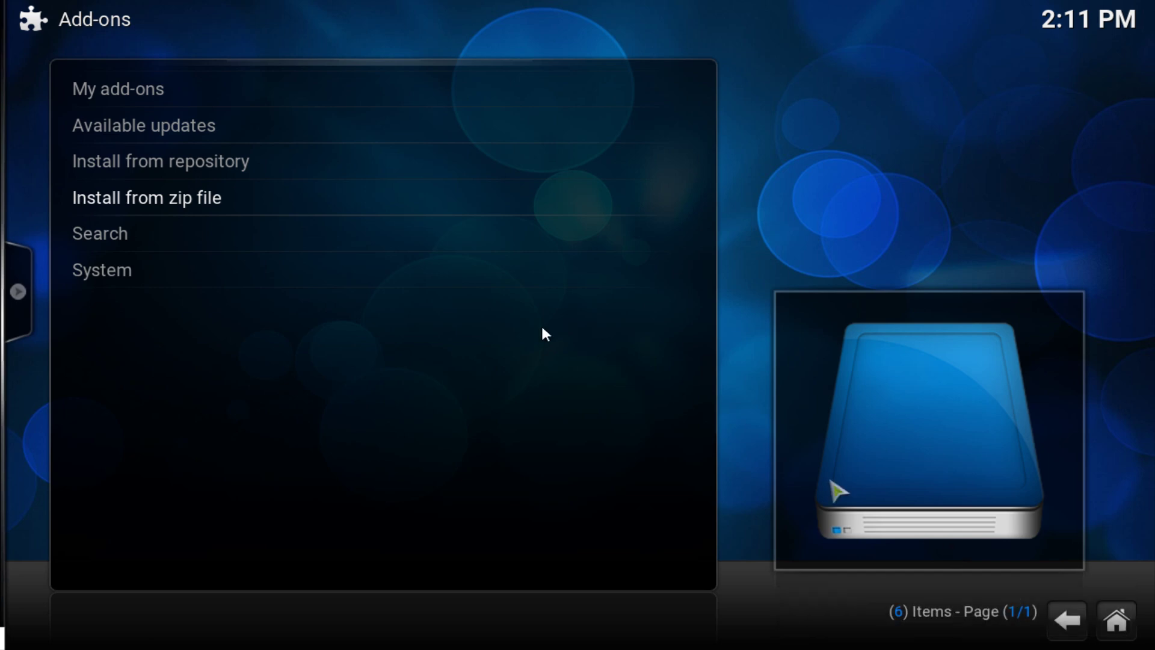
Install Fanriffic Wizard 3.1.zip from the Fanriffic zip source again.
left_click(218, 200)
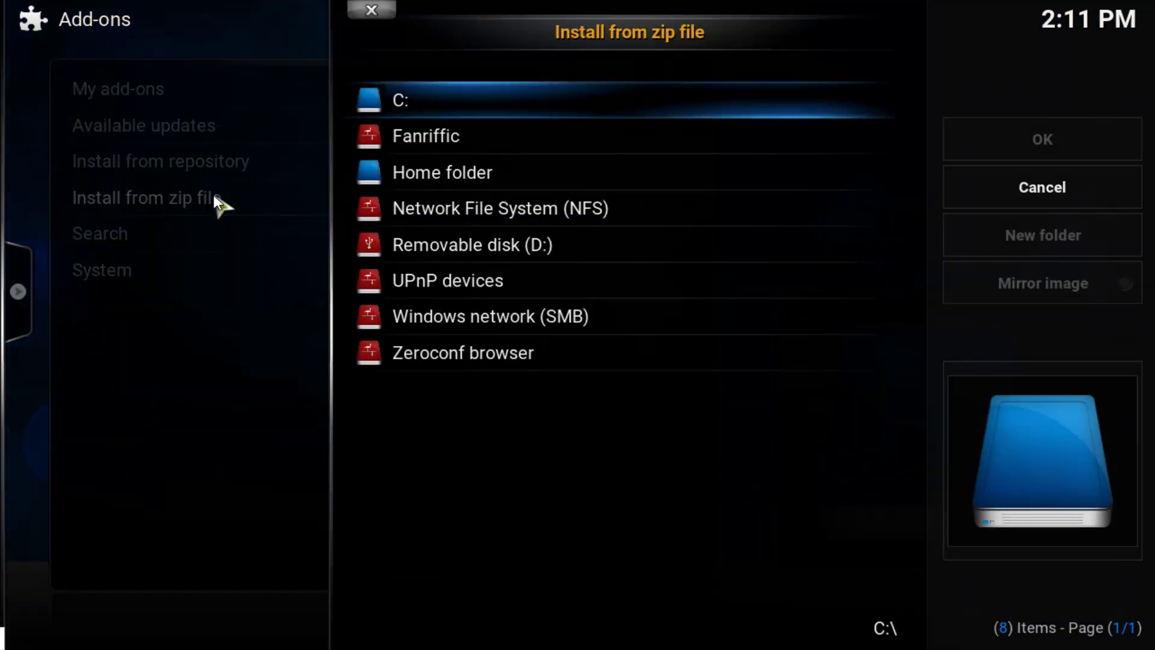
left_click(445, 139)
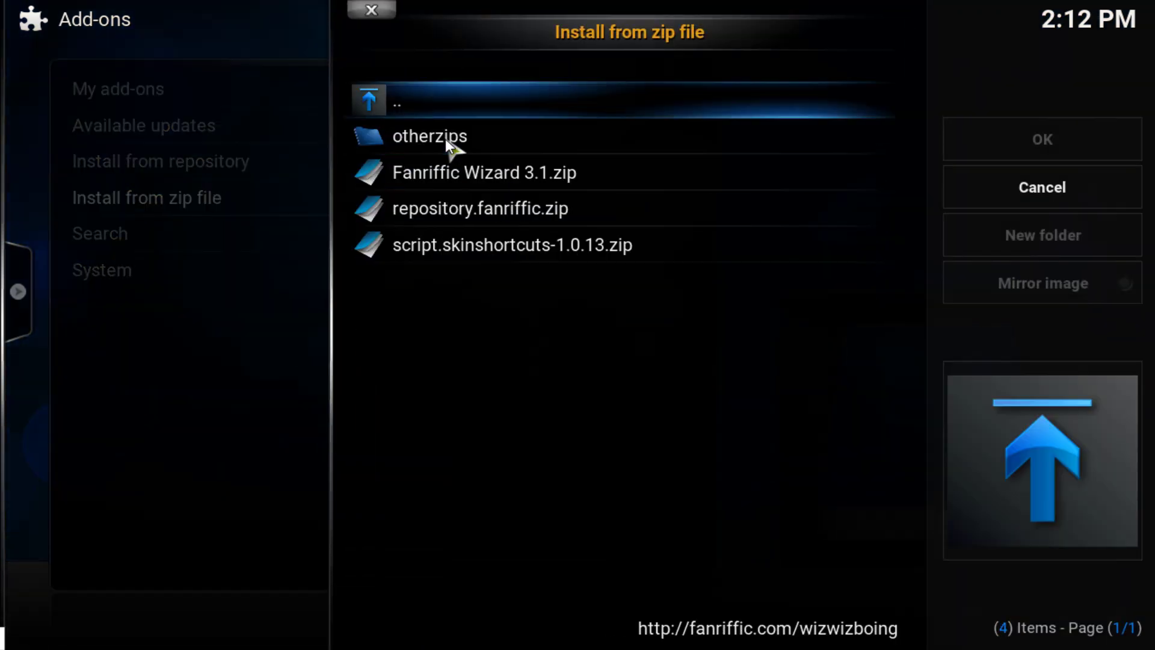
left_click(539, 171)
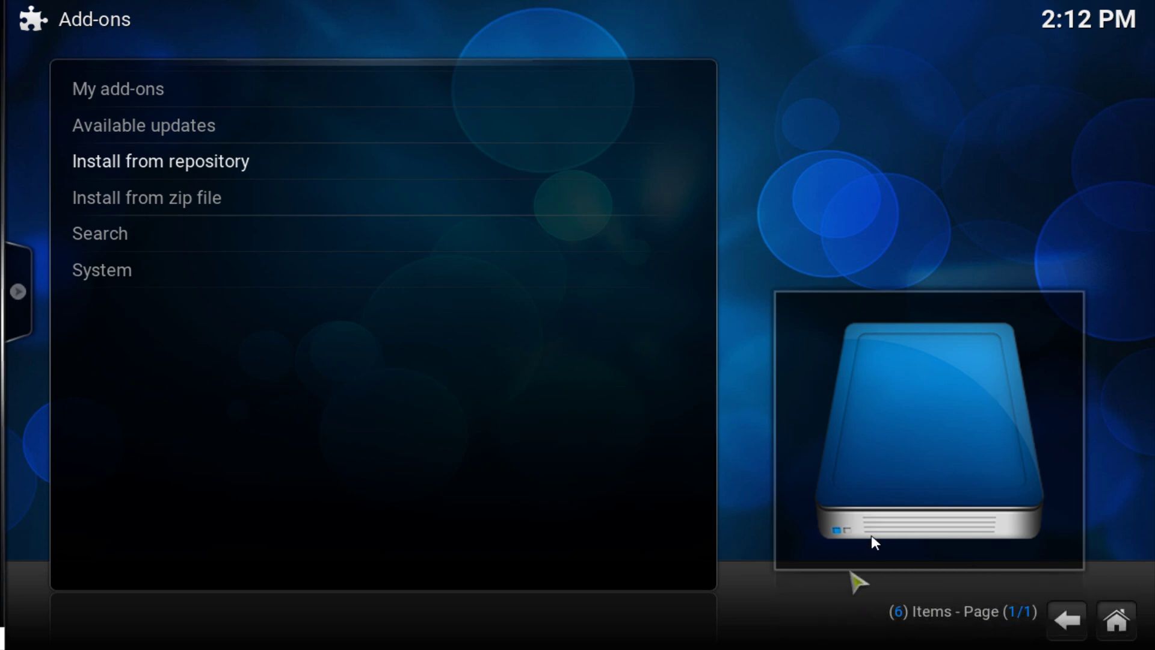
Go back to the home screen and launch Fanriffic Wizard from Programs.
key("BackSpace")
key("BackSpace")
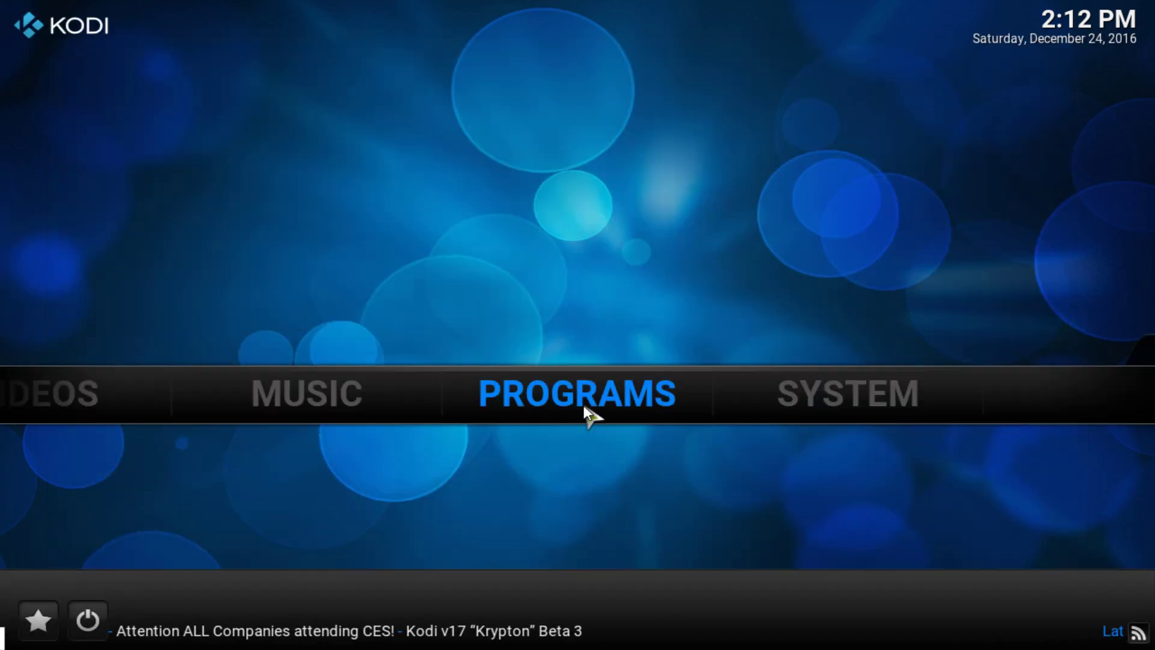
left_click(584, 405)
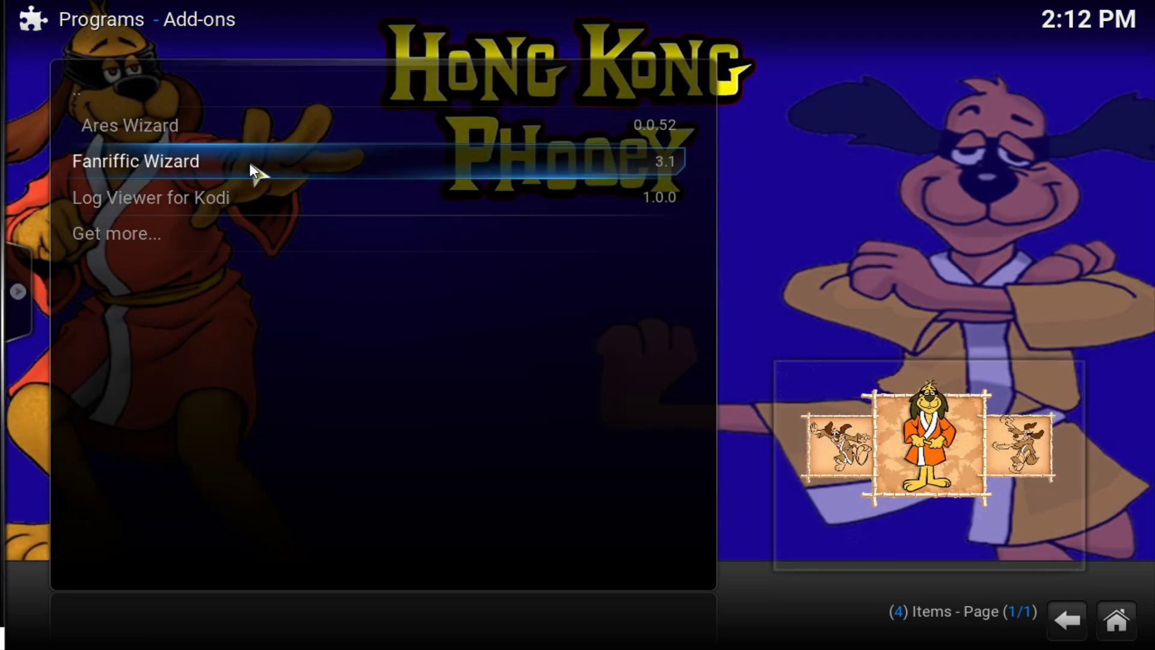
left_click(251, 164)
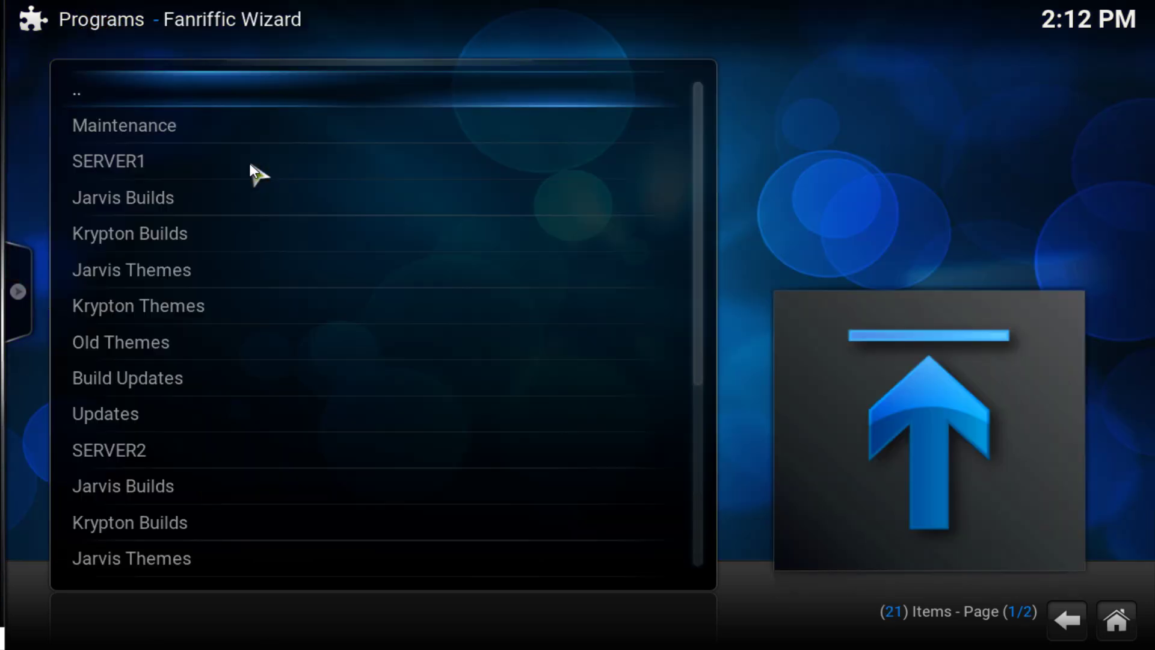